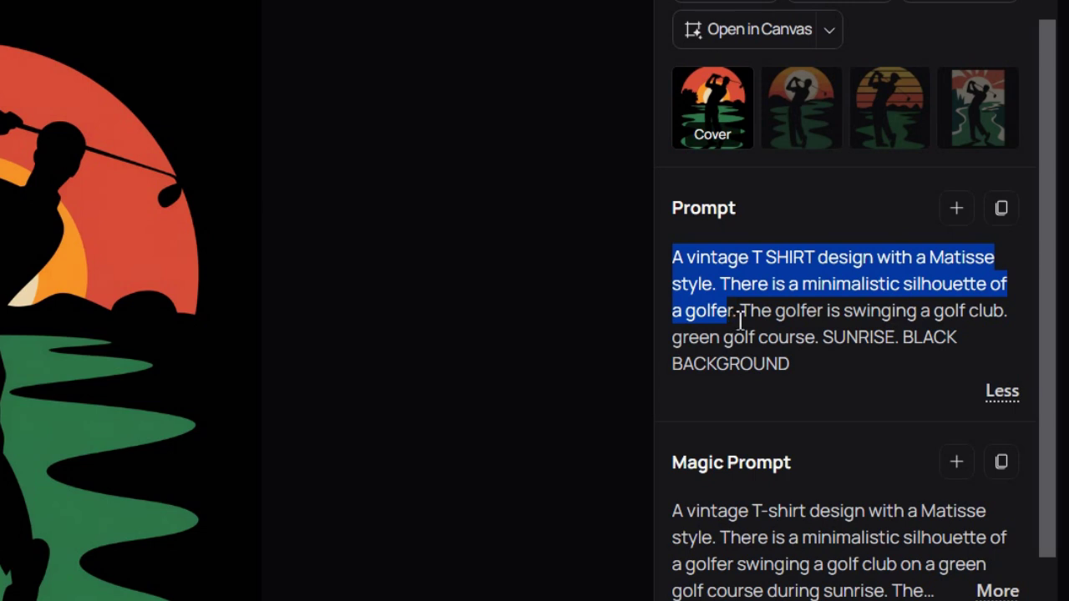
# Highlight the complete text prompt of the vintage golfer T-shirt design for reading
pyautogui.moveTo(739, 320); pyautogui.dragTo(877, 364)
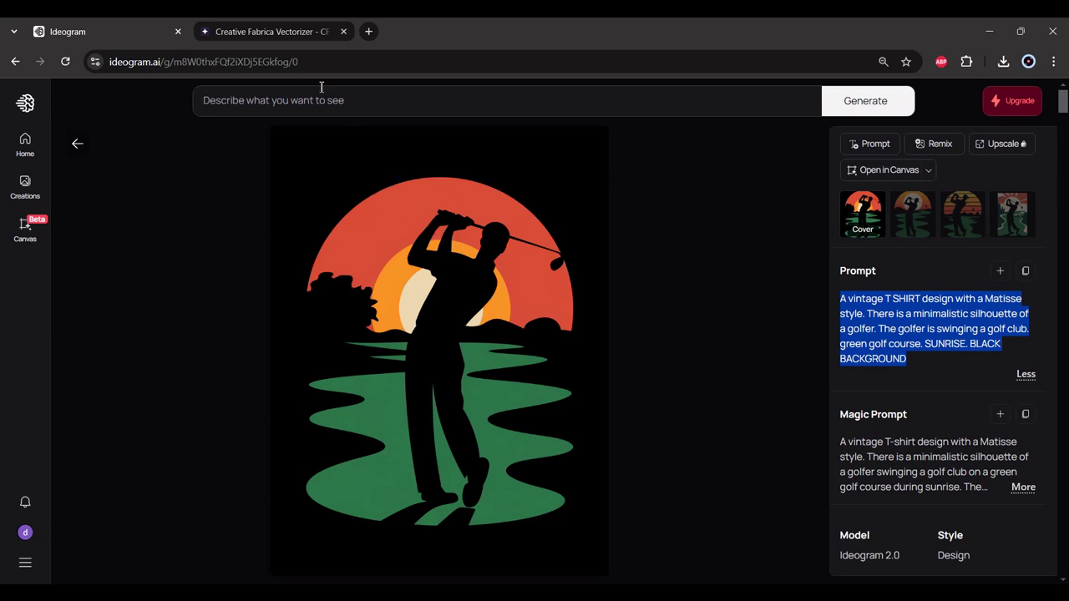
# Switch to Creative Fabrica Vectorizer and compare the original golfer image with its vectorized result up close
pyautogui.click(279, 31)
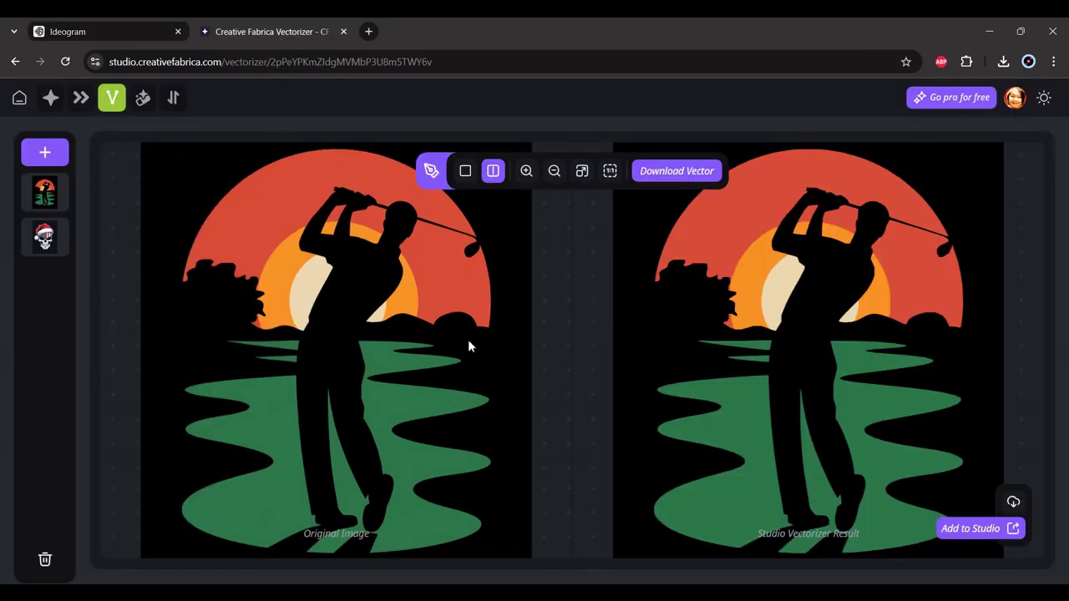
pyautogui.scroll(5, 807, 255)
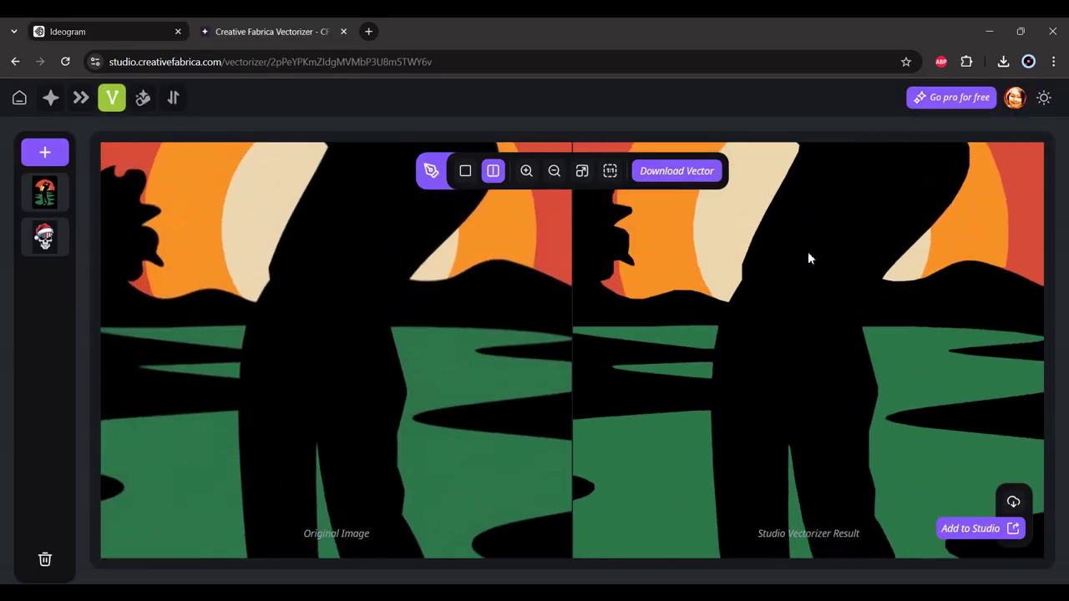
pyautogui.moveTo(807, 255); pyautogui.dragTo(849, 387)
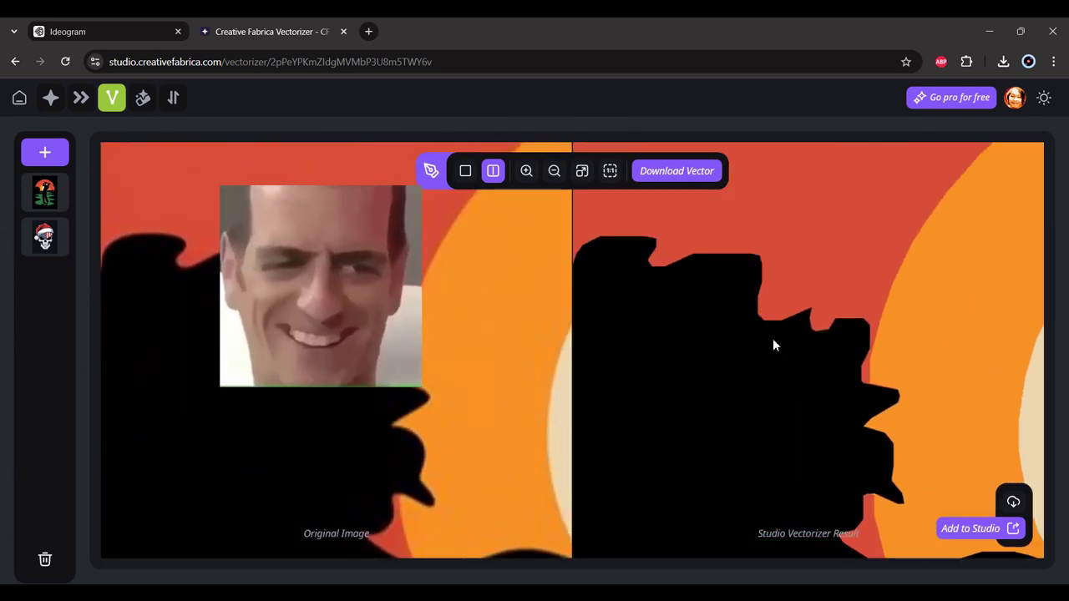
pyautogui.scroll(-3, 770, 341)
pyautogui.scroll(-5, 875, 341)
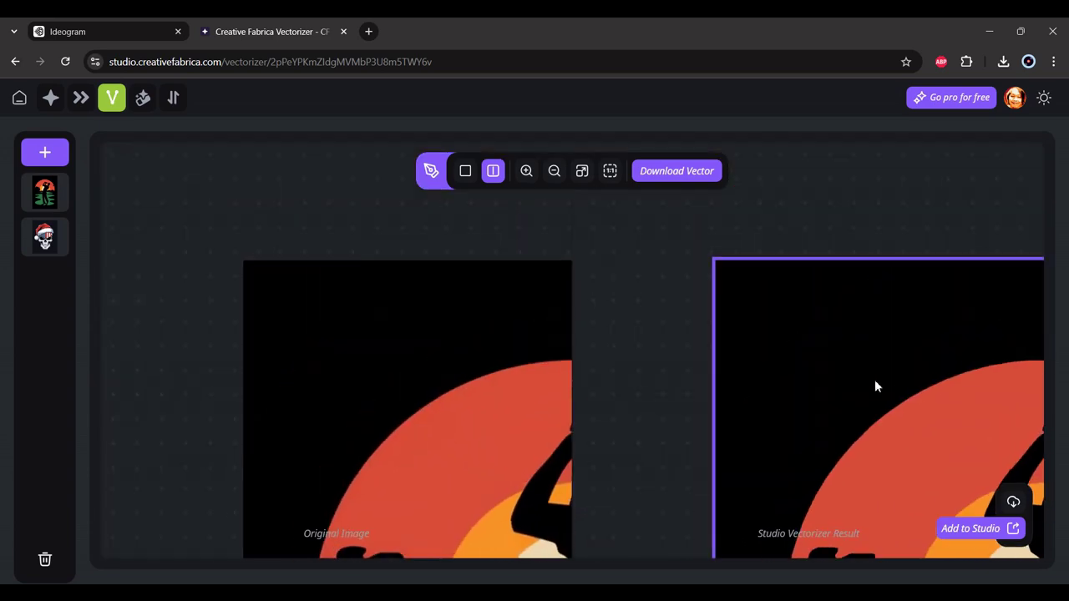
pyautogui.moveTo(876, 384); pyautogui.dragTo(594, 215)
pyautogui.moveTo(839, 430); pyautogui.dragTo(759, 337)
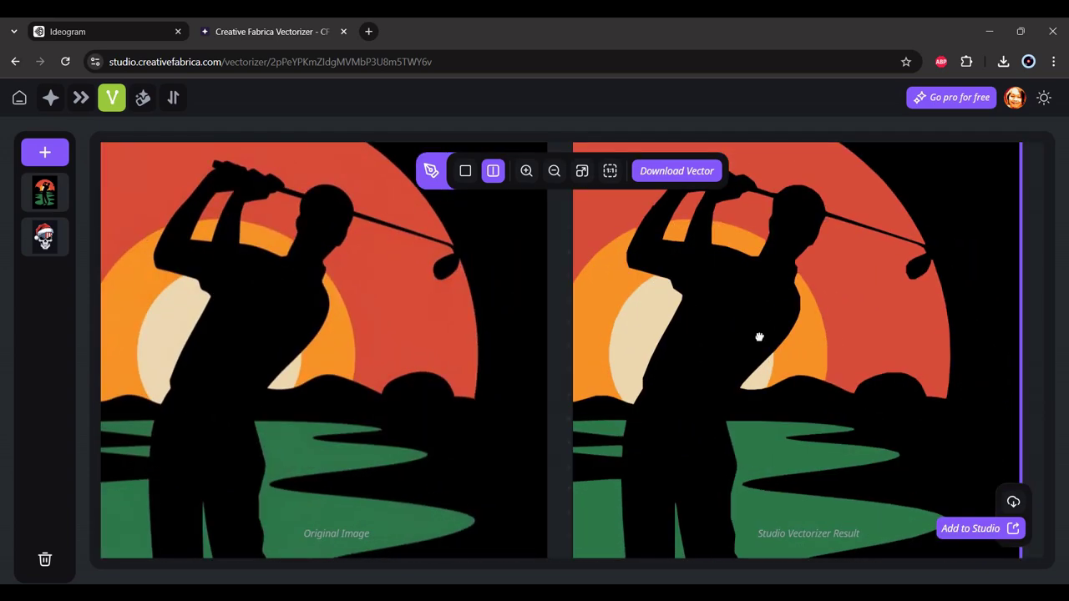
pyautogui.scroll(5, 900, 350)
pyautogui.scroll(-4, 843, 299)
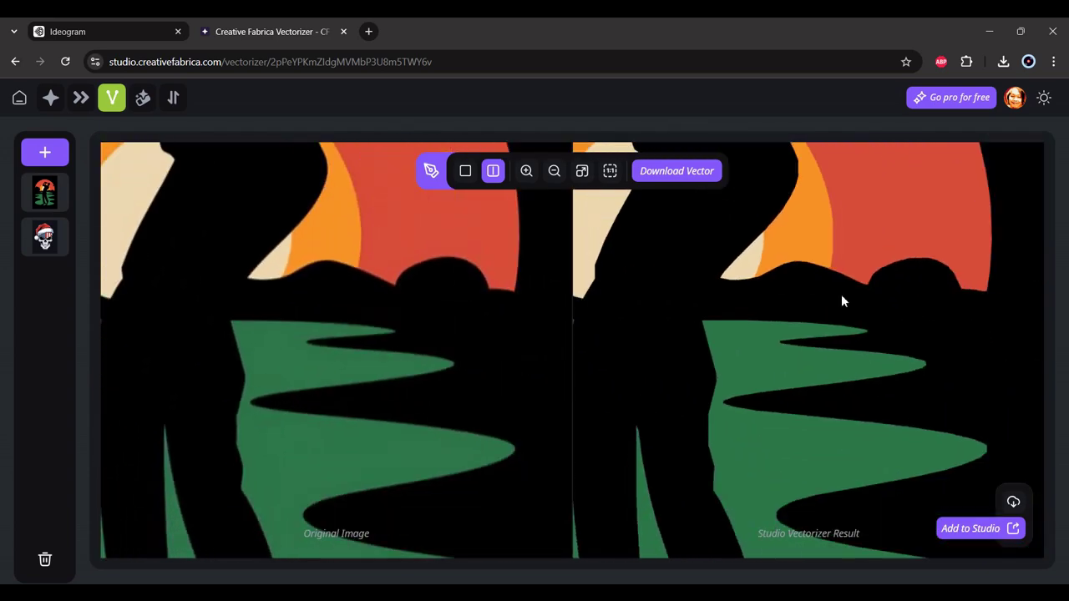
pyautogui.scroll(-2, 841, 294)
pyautogui.scroll(3, 771, 315)
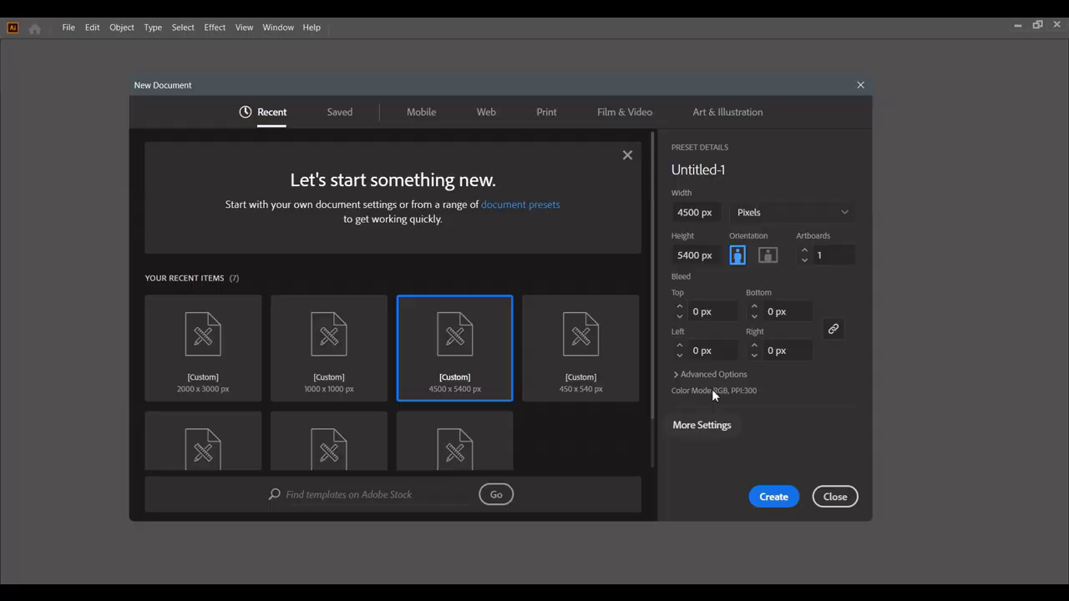
# In Illustrator, create a portrait document of 4500 x 5400 px with RGB Color mode and High (300 ppi) raster effects
pyautogui.click(706, 216)
pyautogui.moveTo(706, 216); pyautogui.dragTo(671, 218)
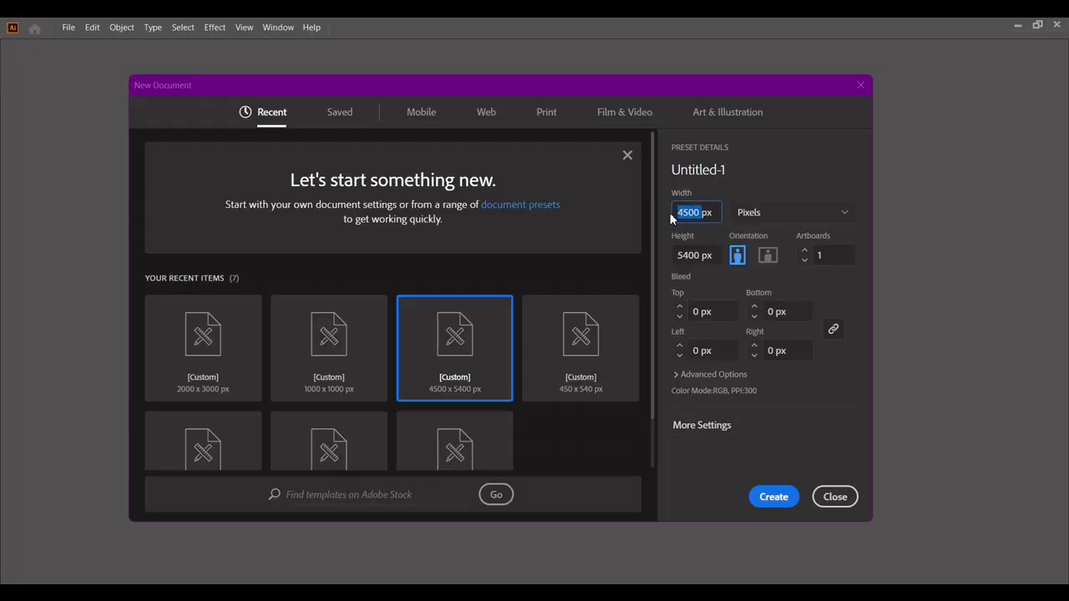
pyautogui.click(702, 254)
pyautogui.click(675, 376)
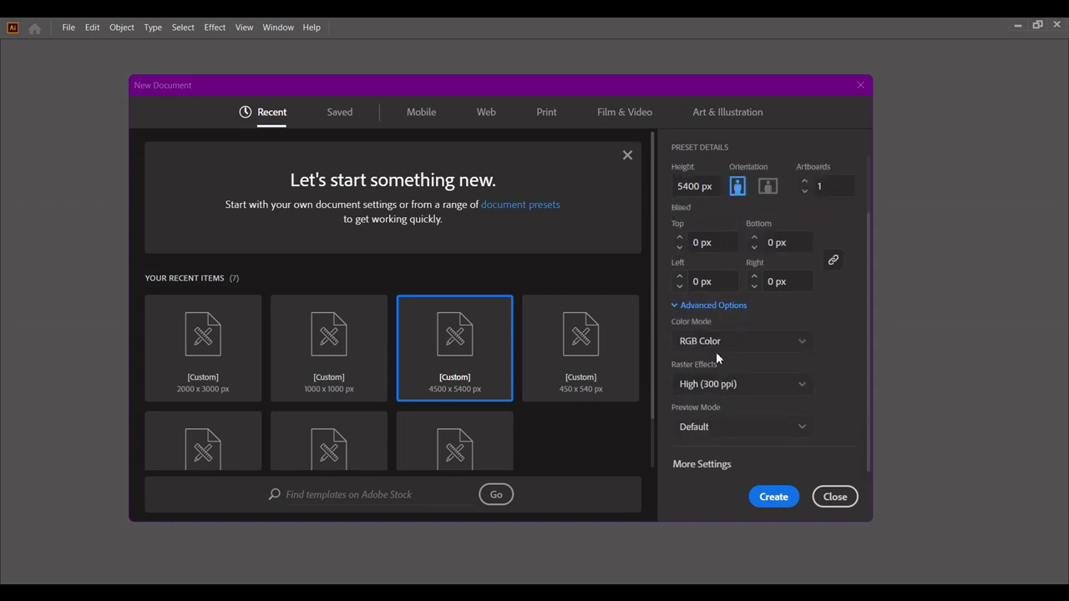
pyautogui.click(770, 500)
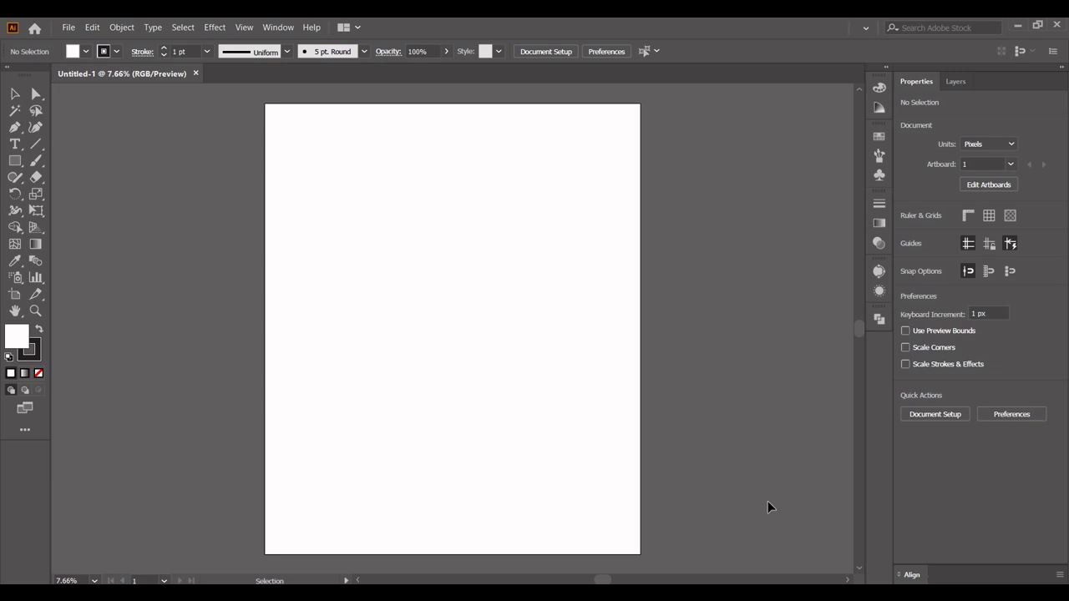
# Draw a black-filled rectangle without stroke covering the whole 4500 x 5400 px artboard
pyautogui.click(39, 332)
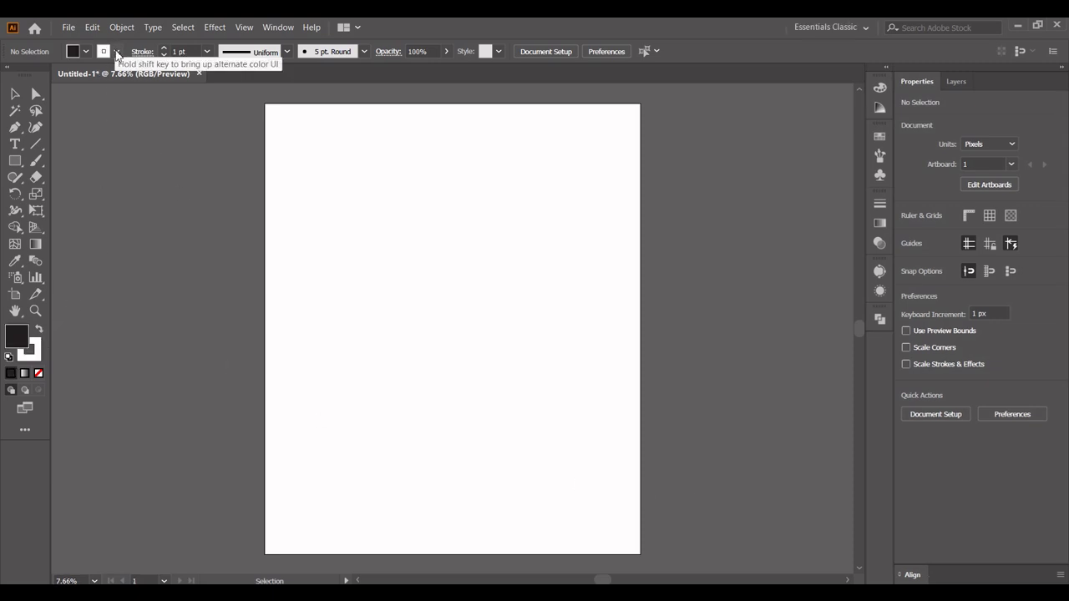
pyautogui.click(104, 51)
pyautogui.click(8, 75)
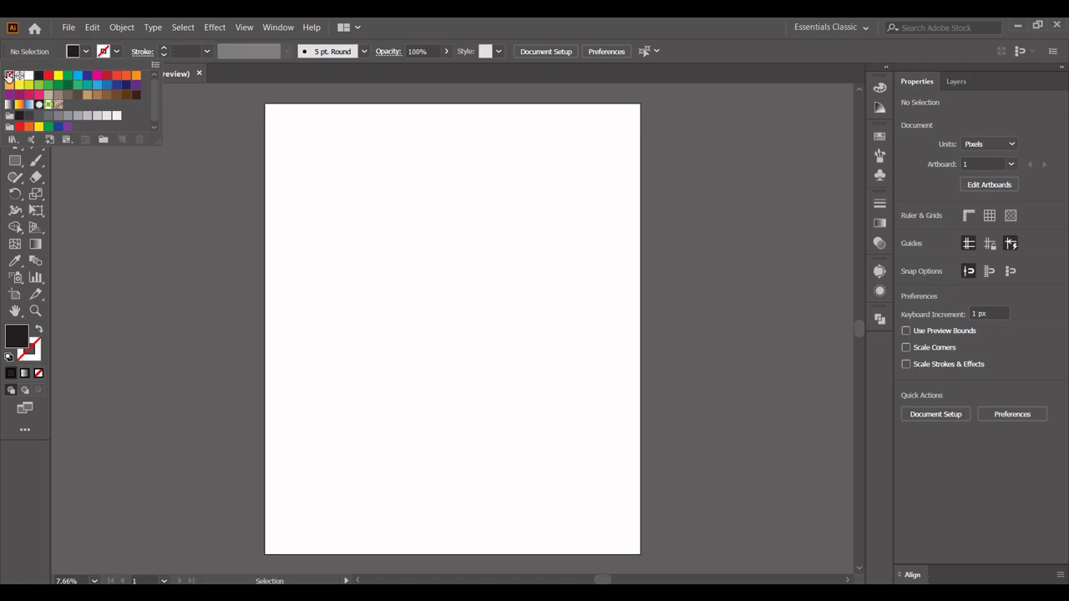
pyautogui.click(386, 22)
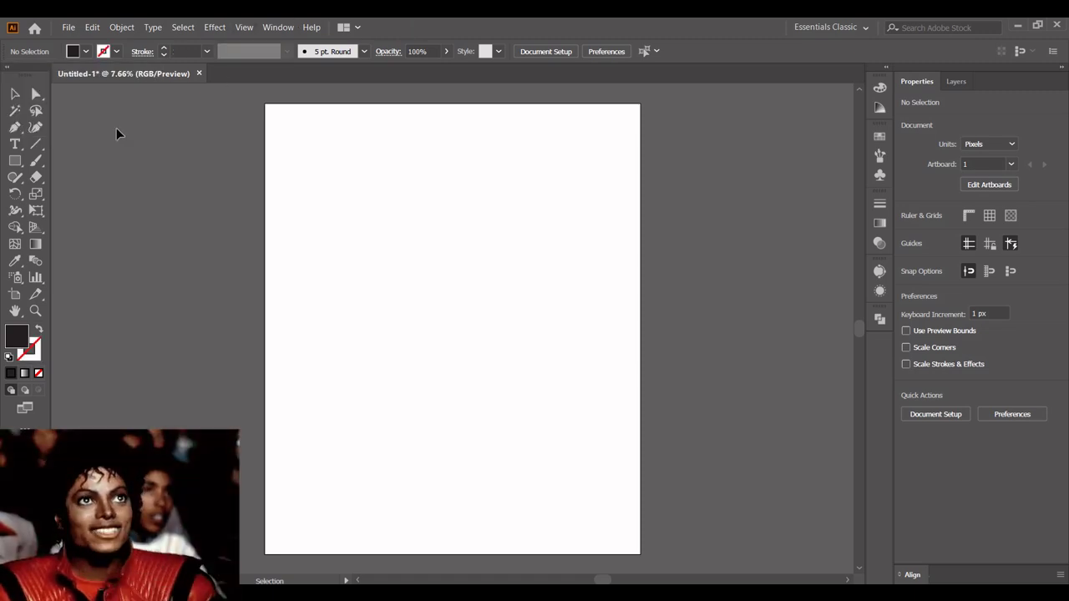
pyautogui.click(16, 166)
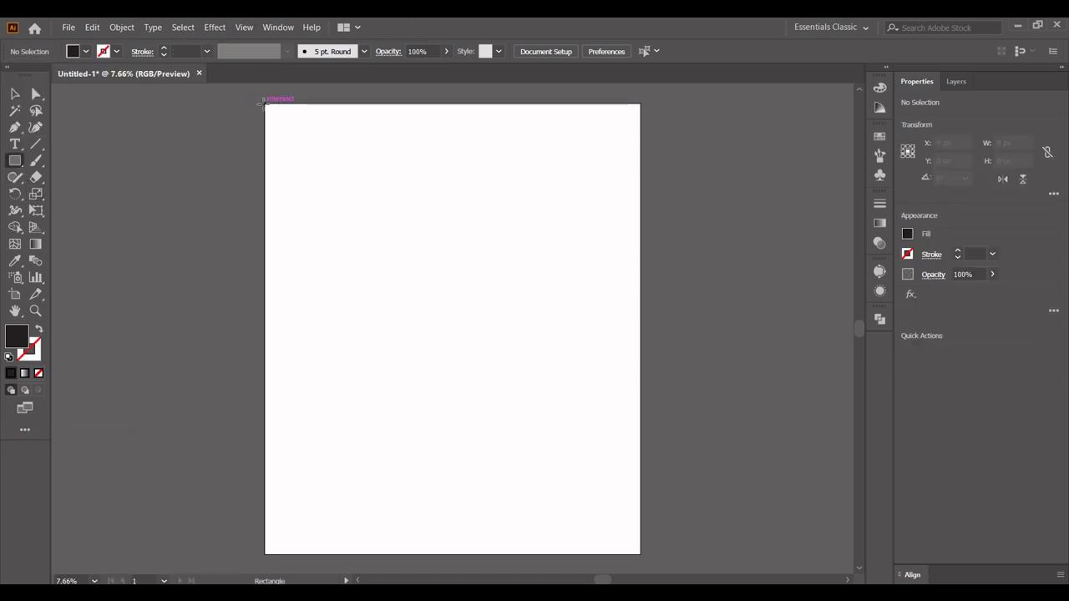
pyautogui.moveTo(262, 101); pyautogui.dragTo(639, 553)
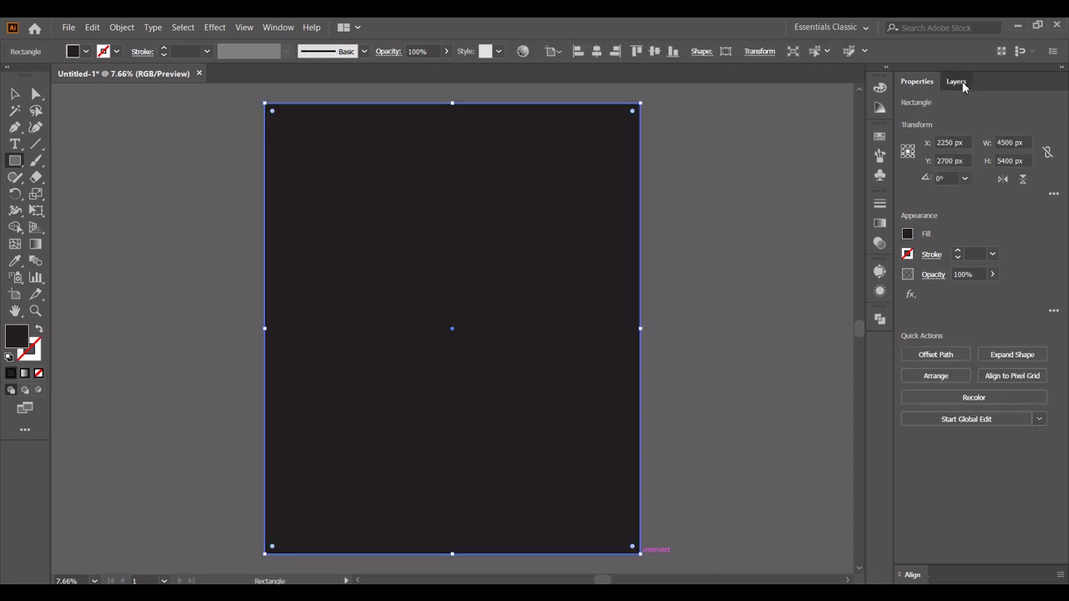
# Lock the black background rectangle inside Layer 1
pyautogui.click(955, 81)
pyautogui.click(936, 103)
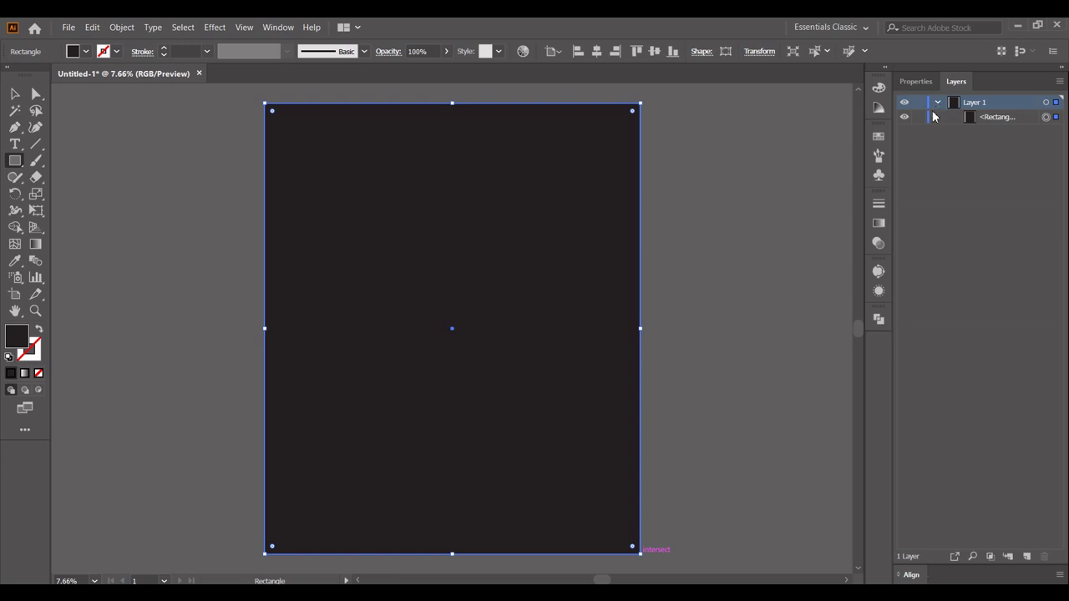
pyautogui.click(919, 116)
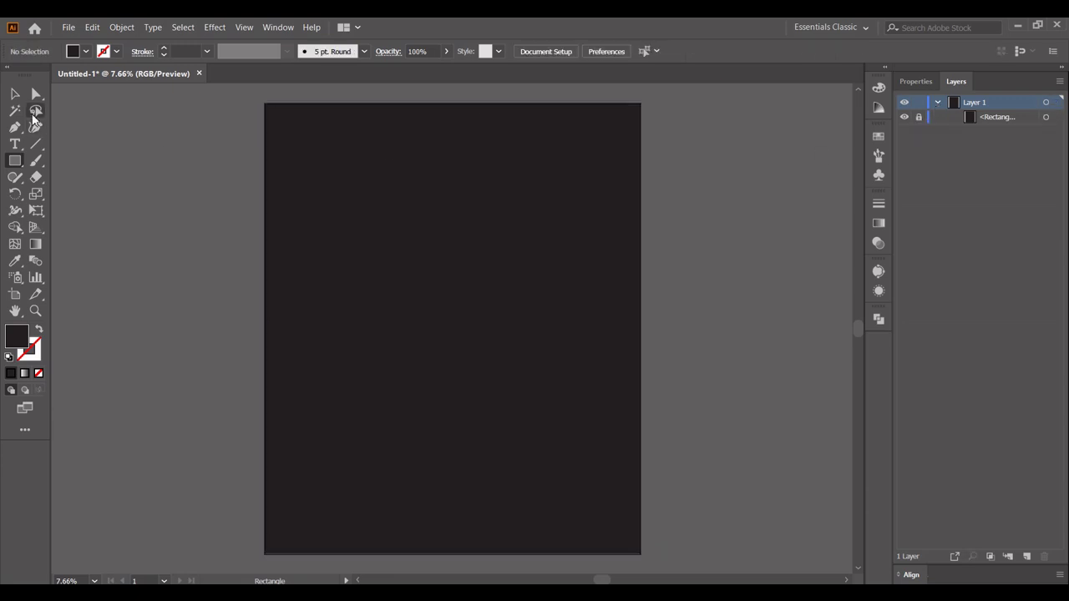
# In the golfer SVG document, move the black background shape off the artboard to its left side
pyautogui.click(14, 94)
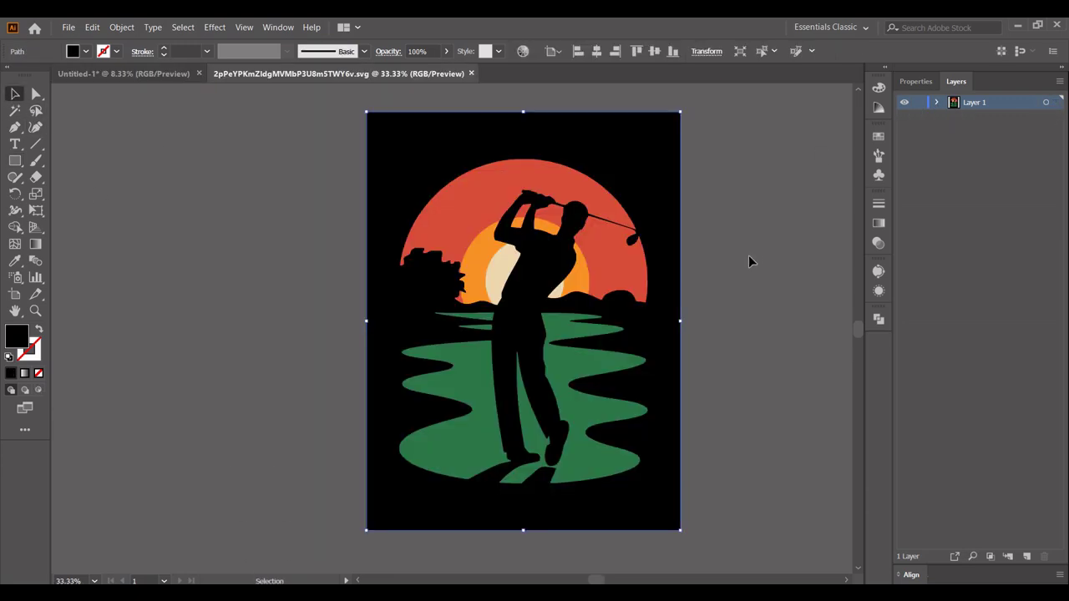
pyautogui.click(741, 284)
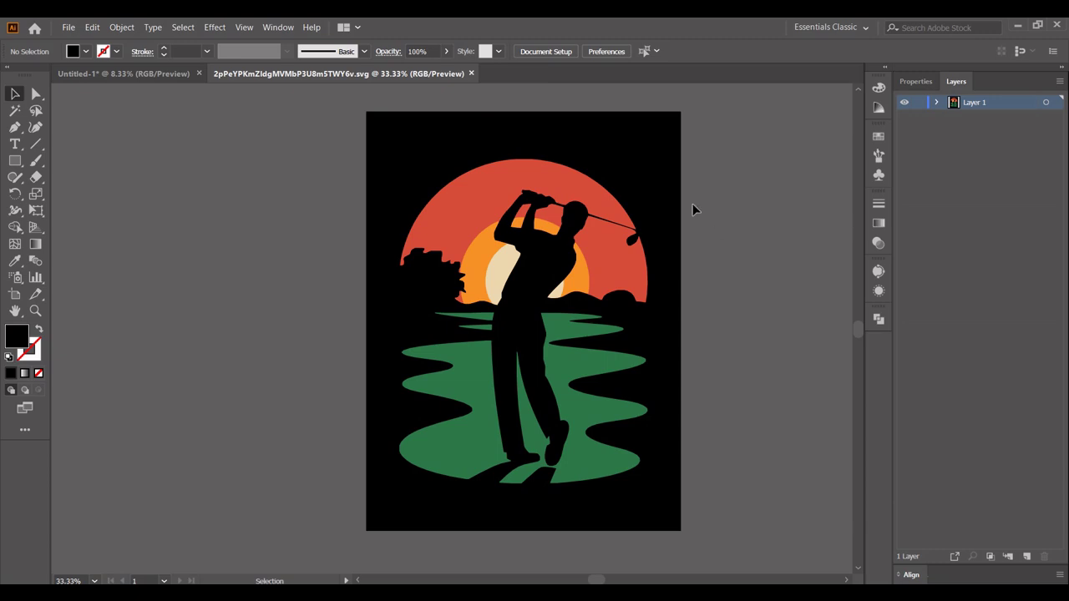
pyautogui.hotkey('ctrl', 'a')
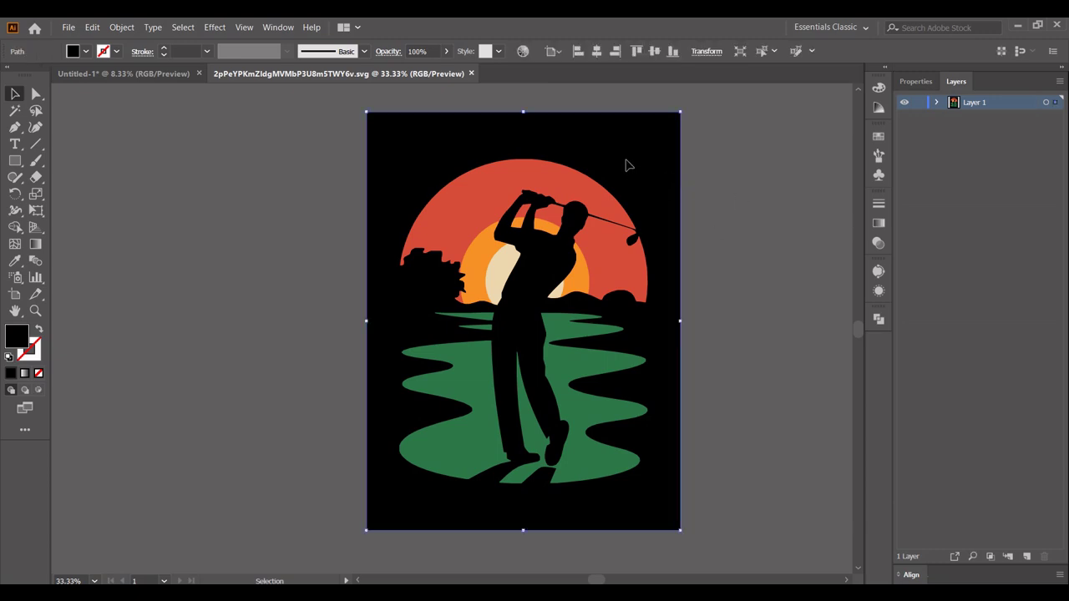
pyautogui.moveTo(625, 164); pyautogui.dragTo(264, 170)
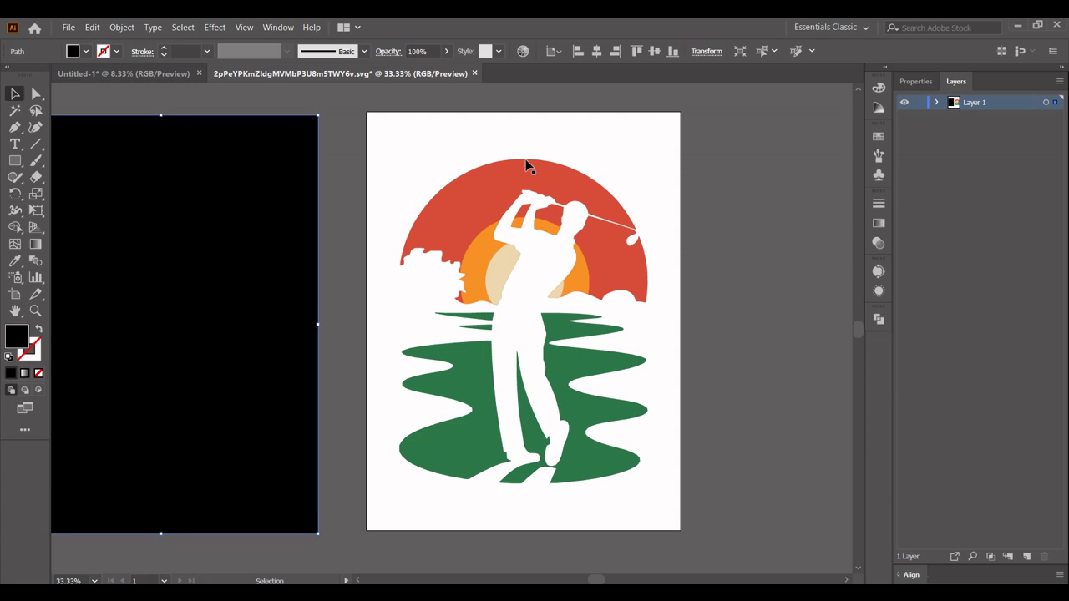
# Select all the colored sun and golf course shapes on the artboard and group them
pyautogui.click(352, 149)
pyautogui.moveTo(357, 154); pyautogui.dragTo(659, 509)
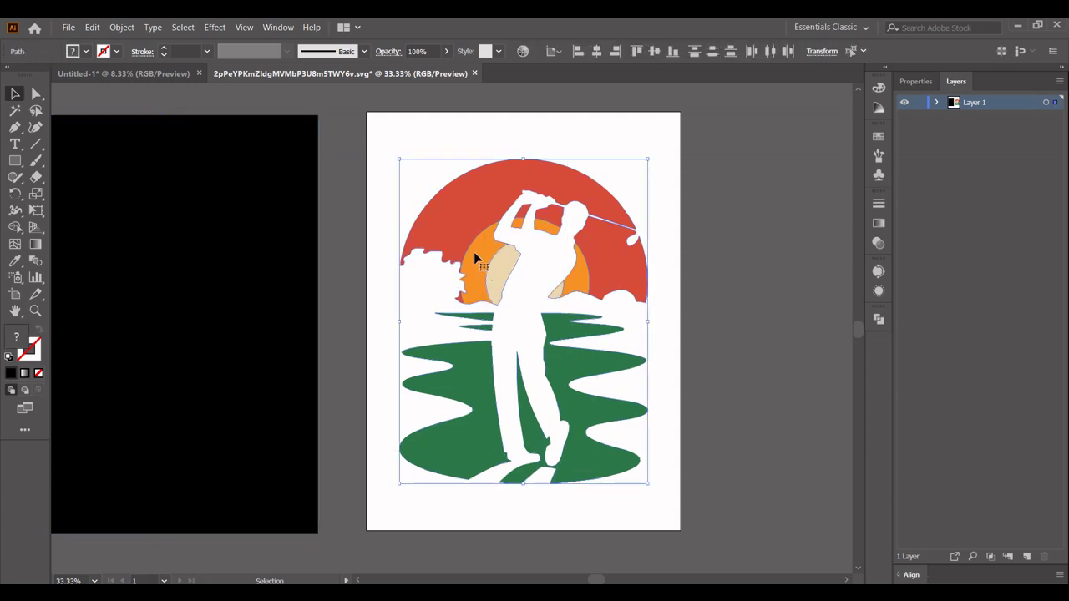
pyautogui.rightClick(455, 220)
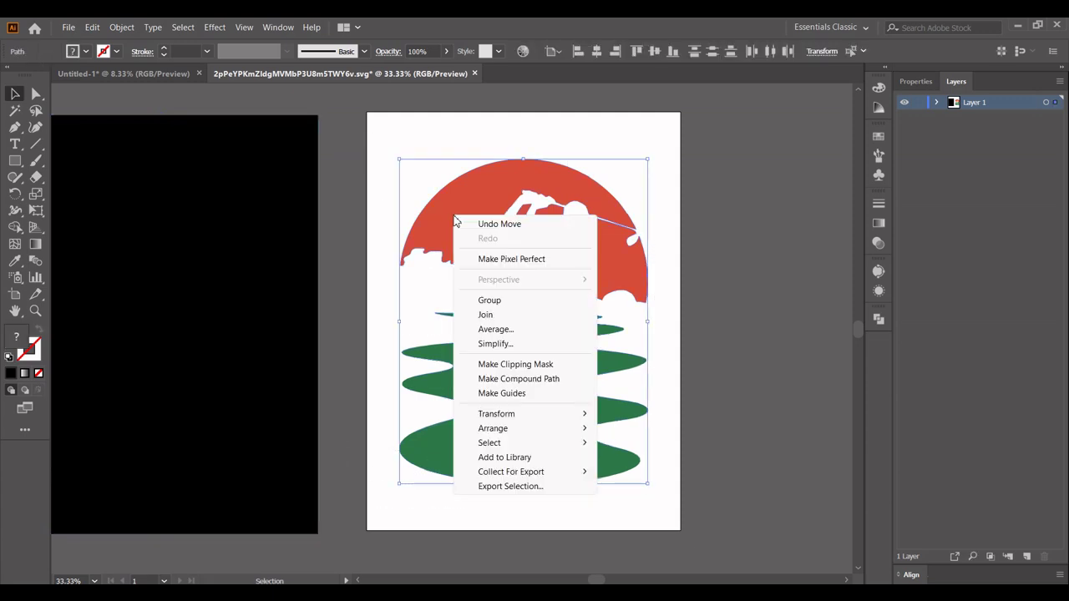
pyautogui.click(494, 302)
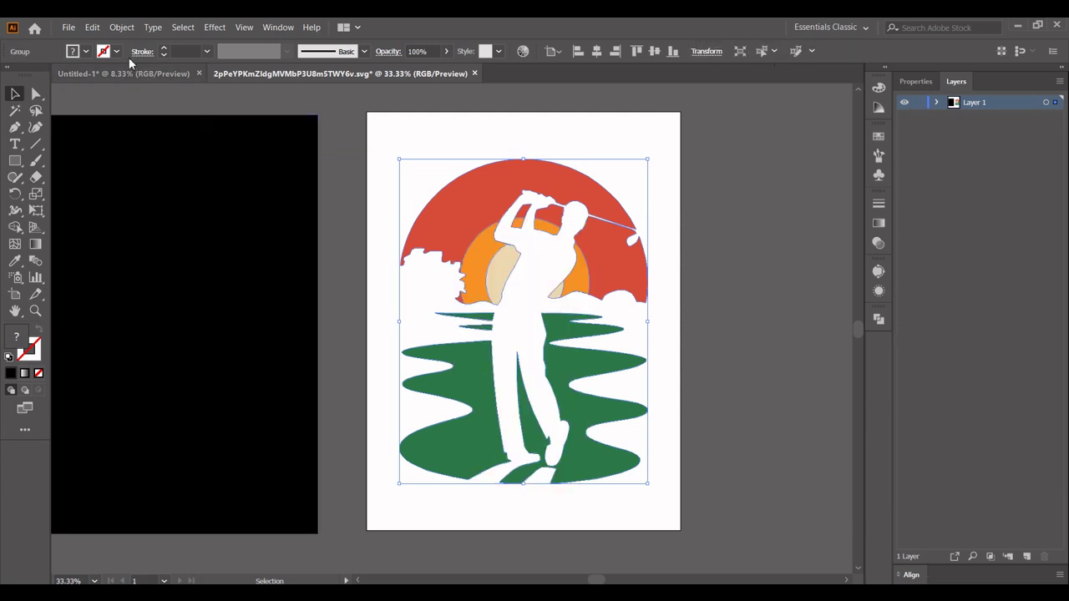
# Cut the grouped golfer artwork from the SVG document and paste it into the Untitled-1 document
pyautogui.click(94, 28)
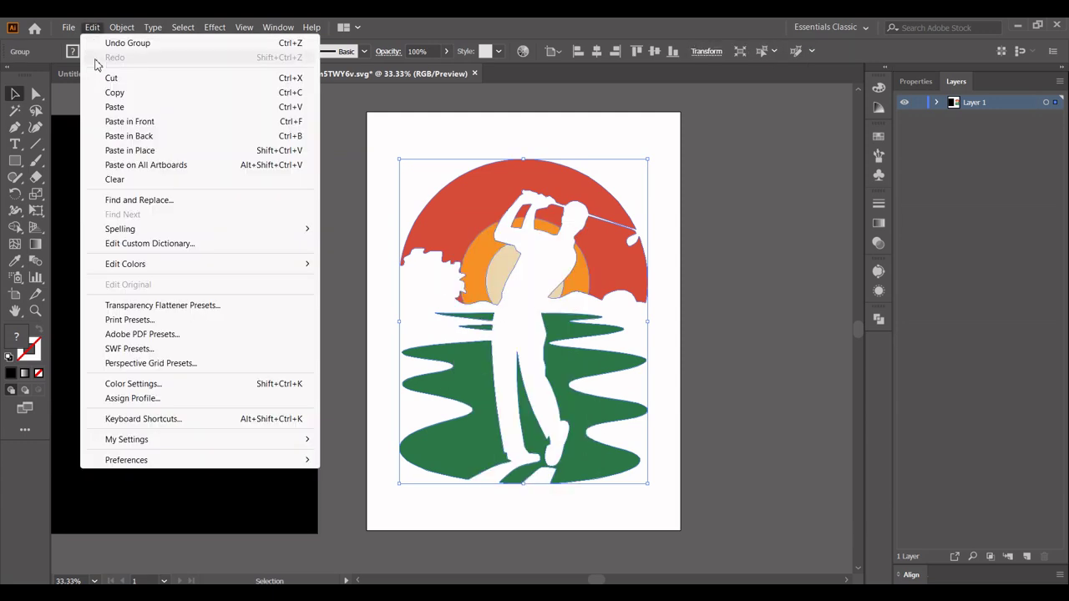
pyautogui.click(122, 80)
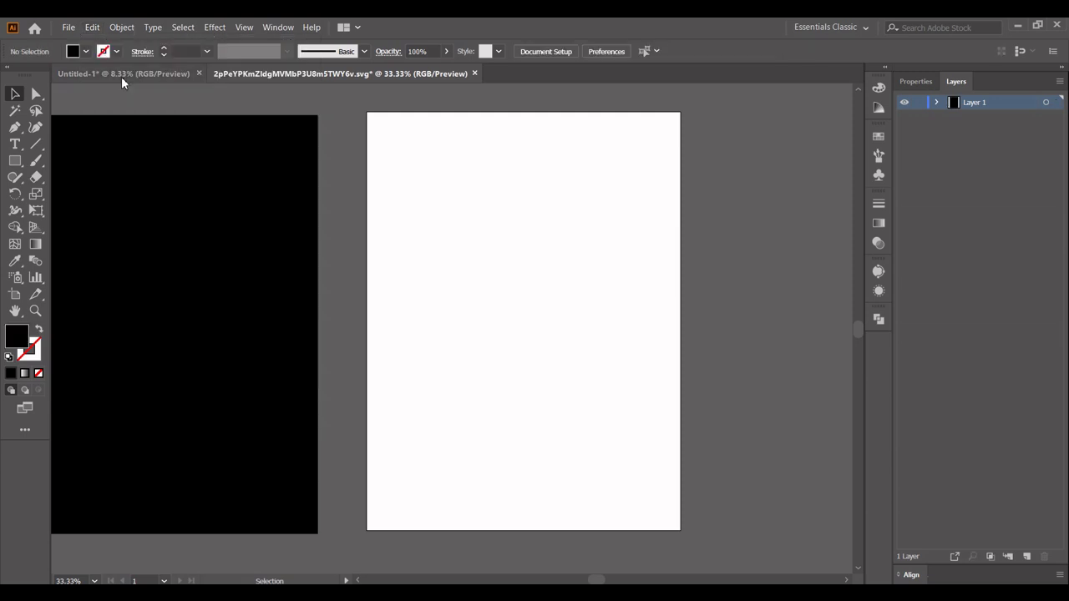
pyautogui.click(121, 76)
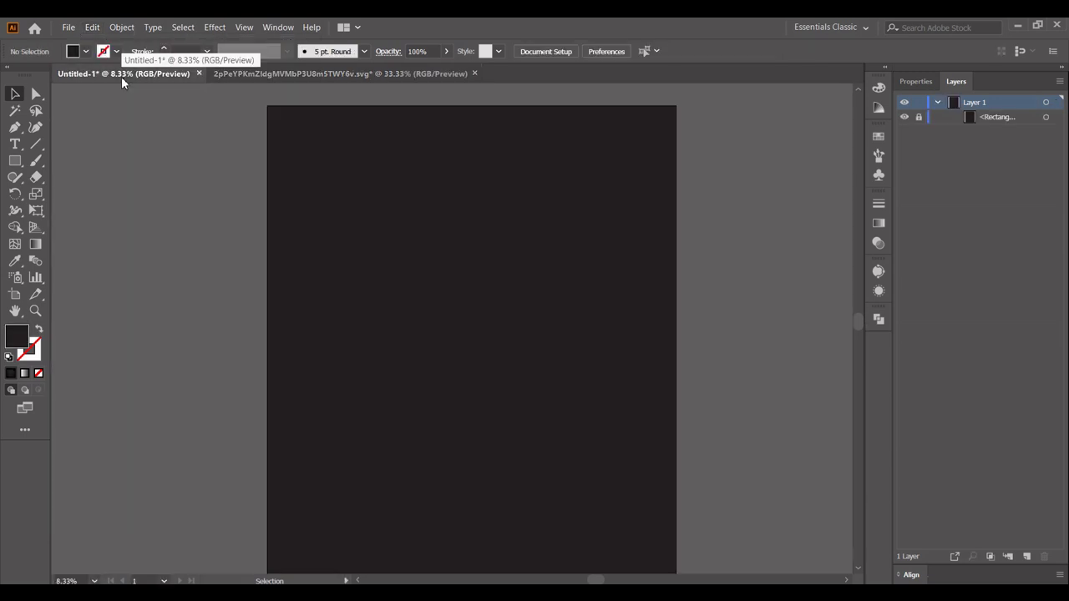
pyautogui.click(92, 28)
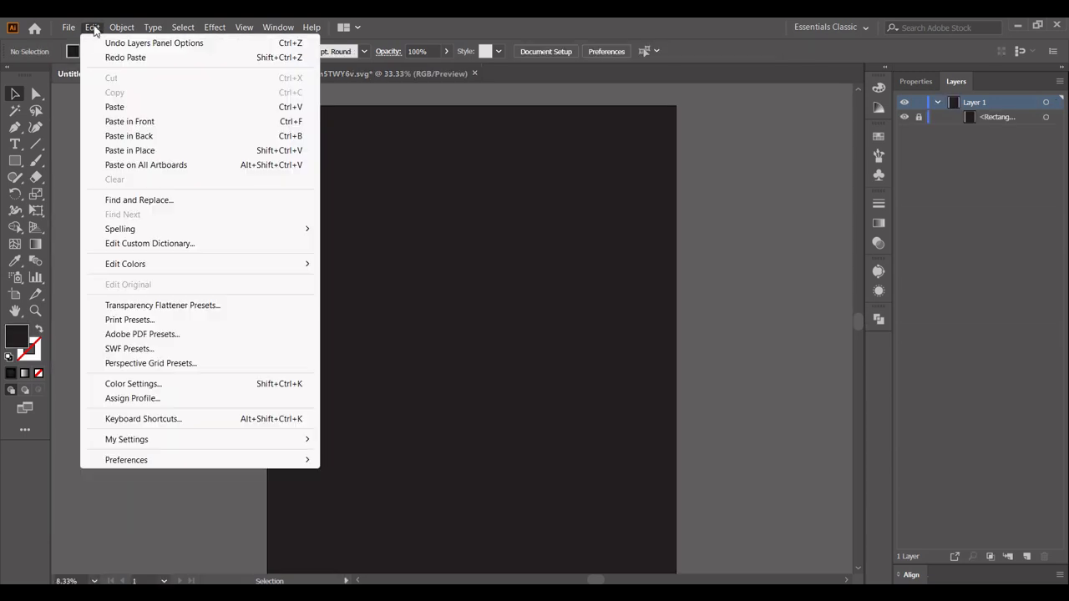
pyautogui.click(115, 107)
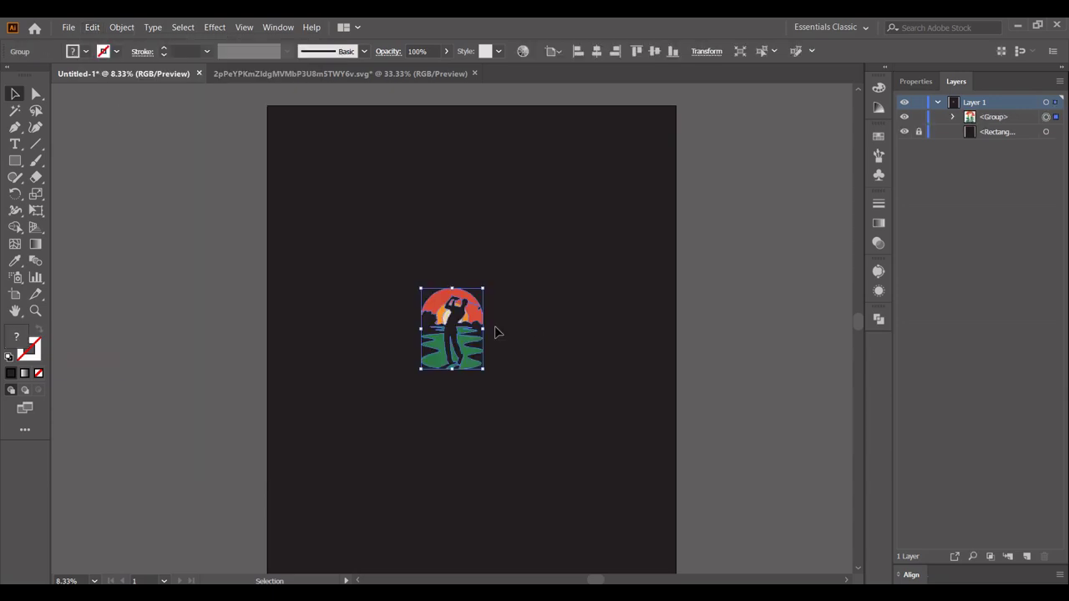
# Scale the pasted golfer group up proportionally from its center until it fills most of the artboard, then deselect it
pyautogui.moveTo(485, 329); pyautogui.dragTo(596, 305)
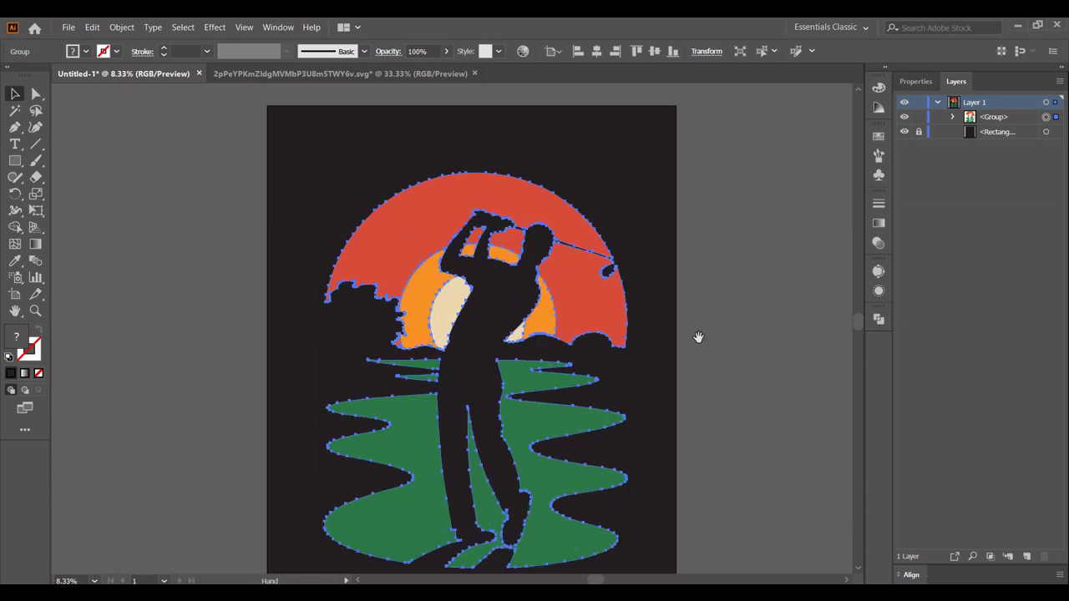
pyautogui.moveTo(696, 336); pyautogui.dragTo(767, 280)
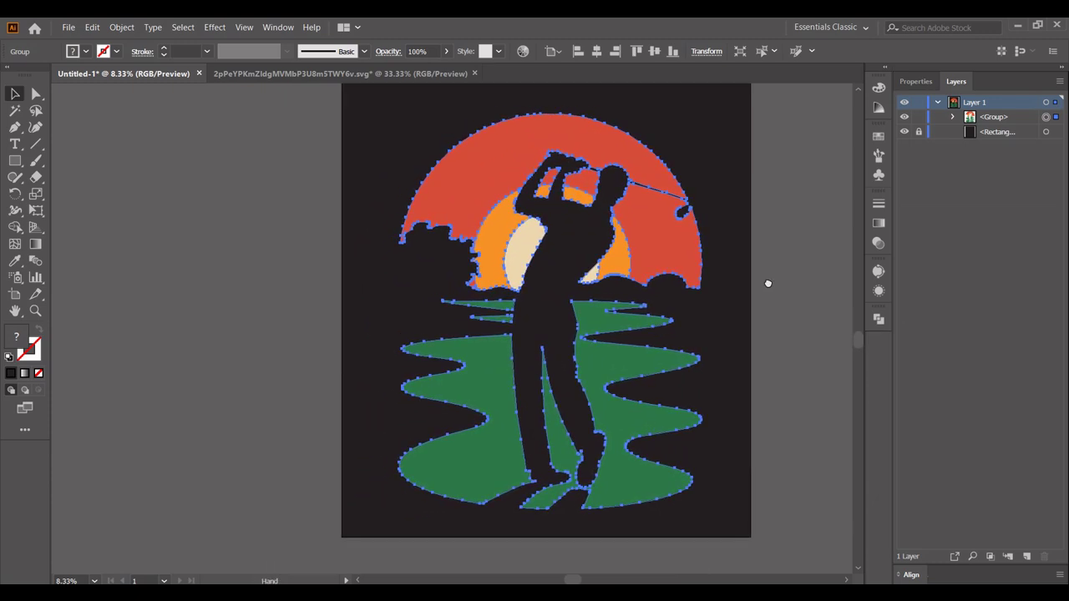
pyautogui.click(767, 280)
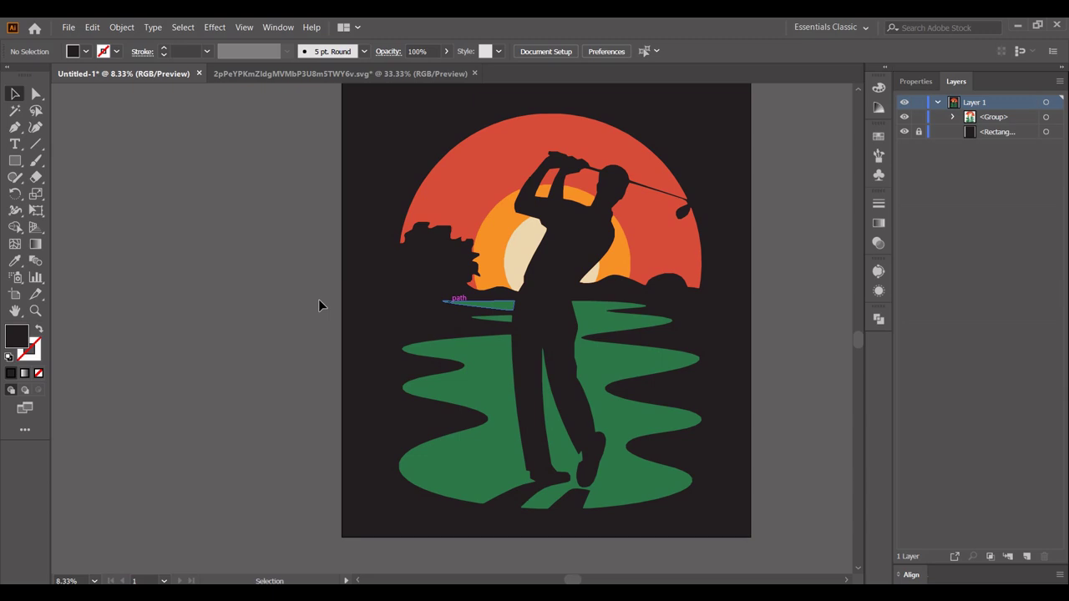
# Smooth the jagged tree outline along the lower-left edge of the red sun with the Smooth tool
pyautogui.click(23, 186)
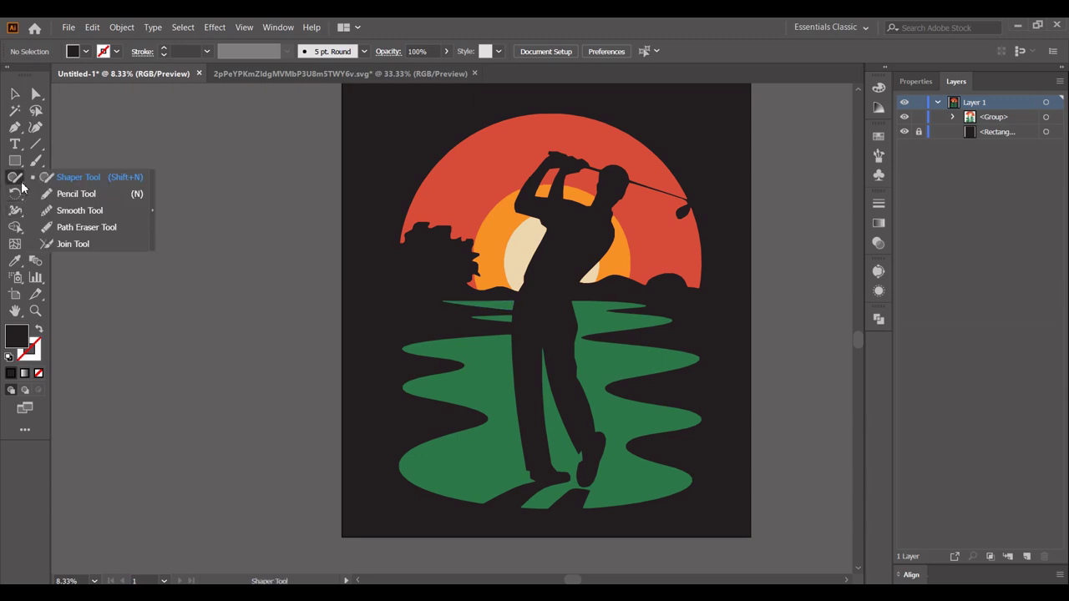
pyautogui.click(76, 210)
pyautogui.scroll(2, 430, 213)
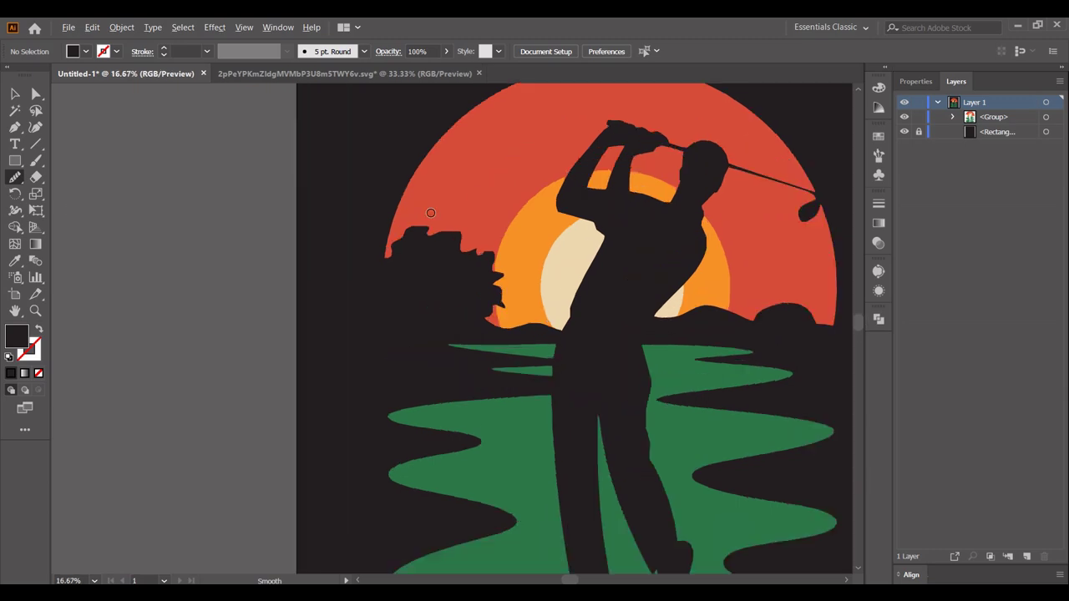
pyautogui.scroll(3, 423, 241)
pyautogui.click(17, 92)
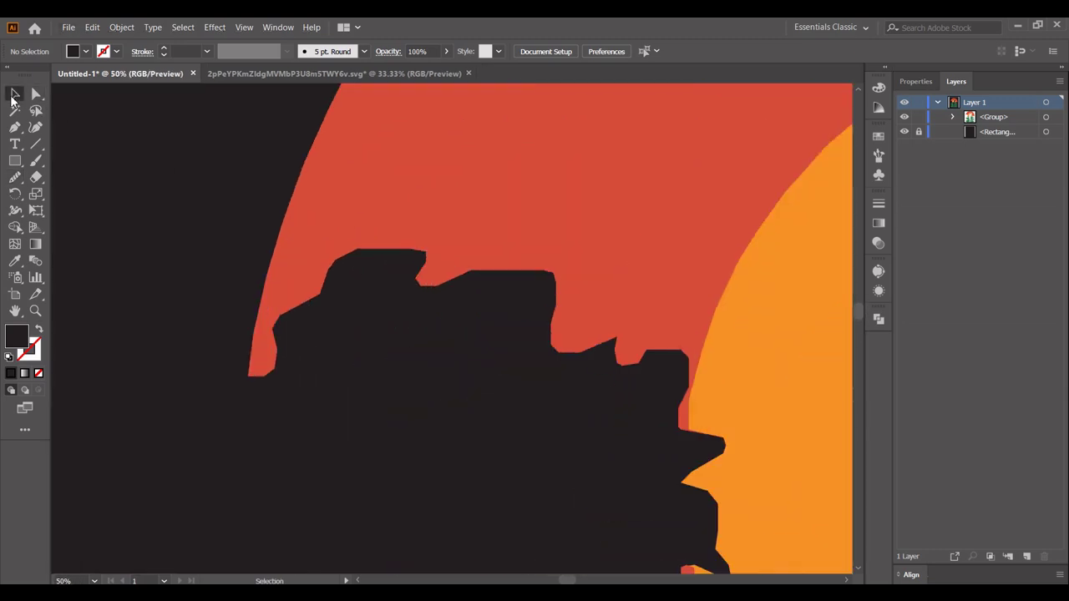
pyautogui.click(498, 238)
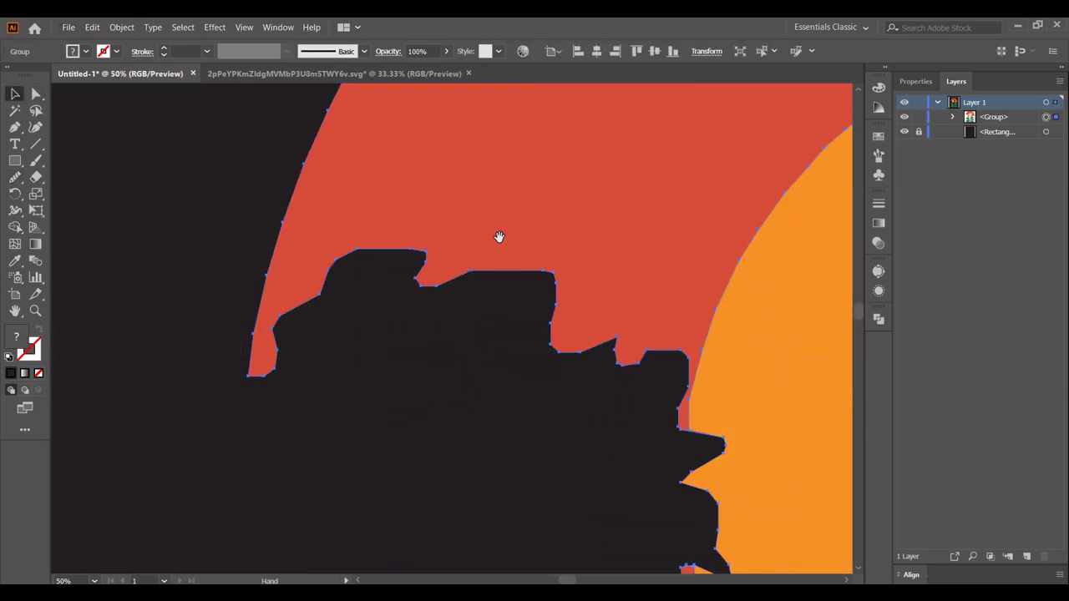
pyautogui.moveTo(499, 238); pyautogui.dragTo(413, 222)
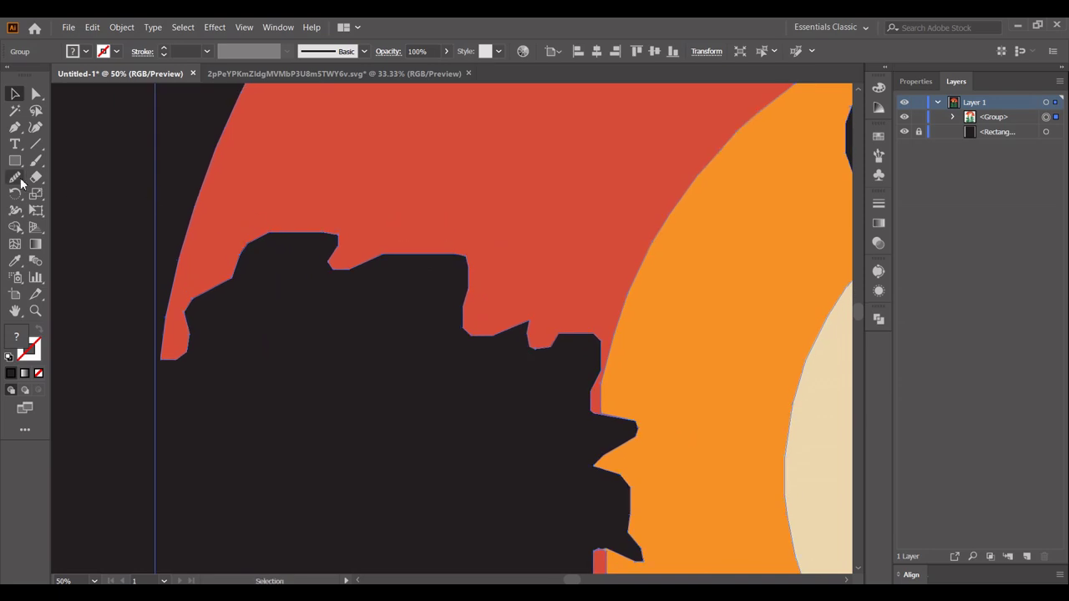
pyautogui.click(15, 177)
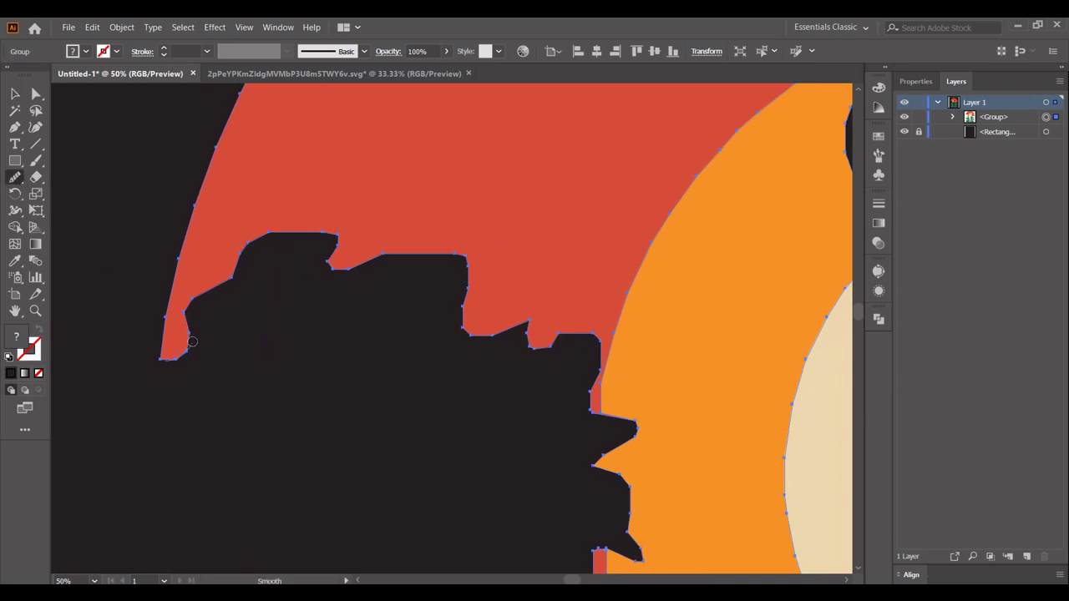
pyautogui.moveTo(192, 342)
pyautogui.mouseDown()
pyautogui.moveTo(196, 311)
pyautogui.moveTo(235, 260)
pyautogui.moveTo(283, 226)
pyautogui.mouseUp()
pyautogui.moveTo(325, 258)
pyautogui.mouseDown()
pyautogui.moveTo(417, 249)
pyautogui.moveTo(465, 273)
pyautogui.moveTo(459, 328)
pyautogui.mouseUp()
pyautogui.moveTo(532, 302); pyautogui.dragTo(538, 302)
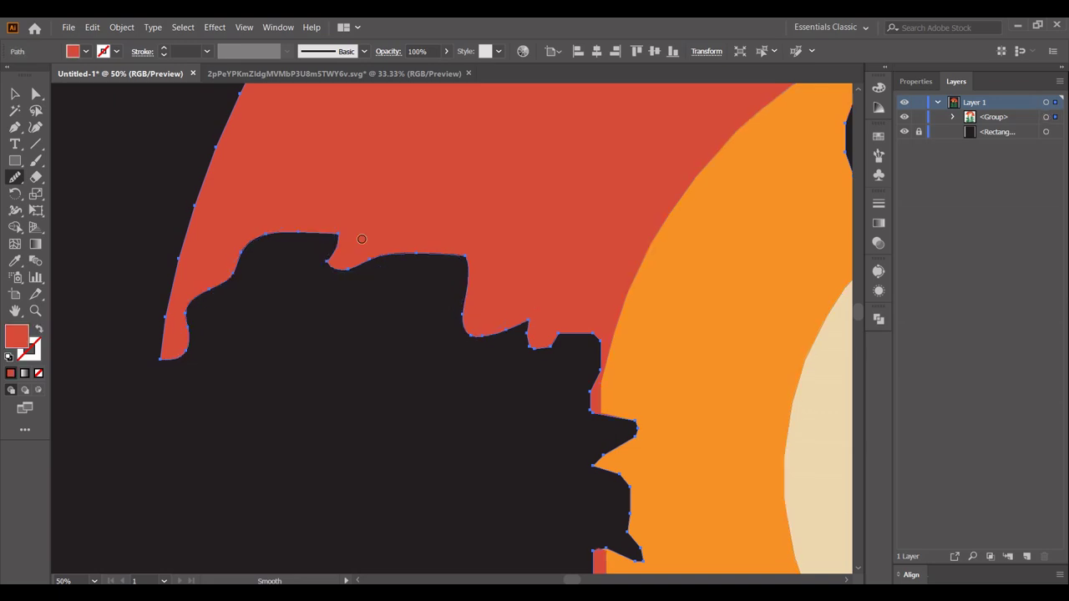
# Undo the smoothing of the tree outline and deselect the artwork
pyautogui.hotkey('ctrl', 'a')
pyautogui.click(13, 94)
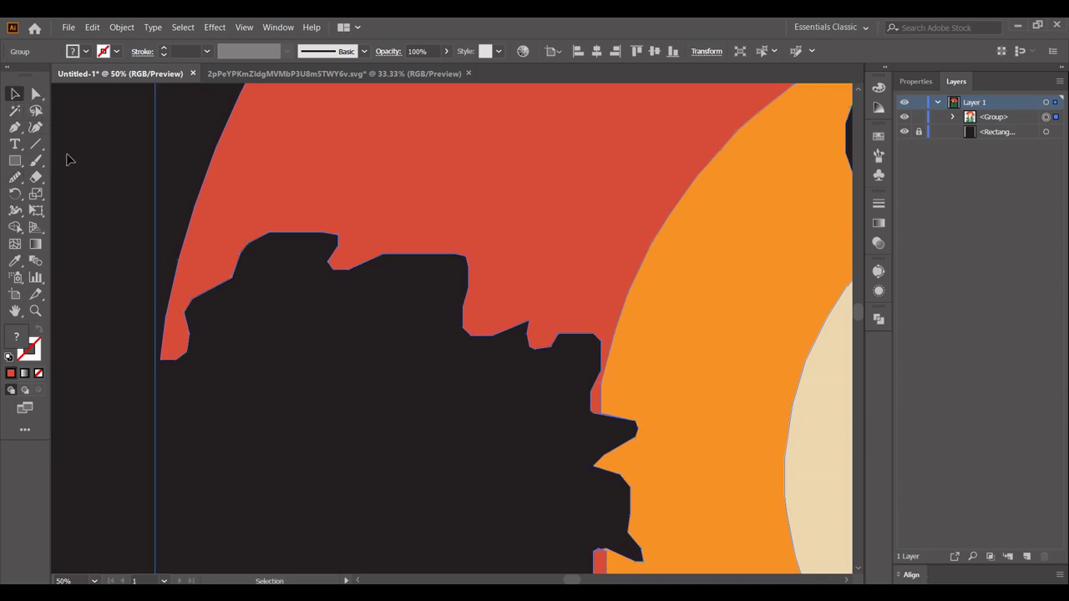
pyautogui.click(127, 268)
# Smooth the outer arc of the red sun from the tree around to the golf club head with the Smooth tool
pyautogui.hotkey('ctrl', '-')
pyautogui.hotkey('ctrl', '-')
pyautogui.hotkey('ctrl', '-')
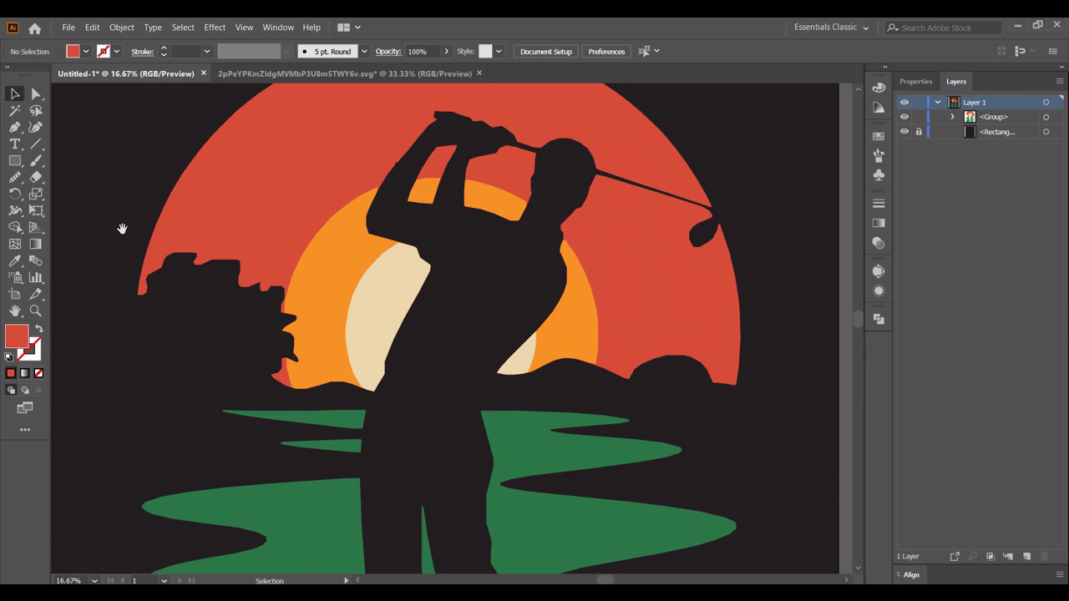
pyautogui.hscroll(1, 327, 215)
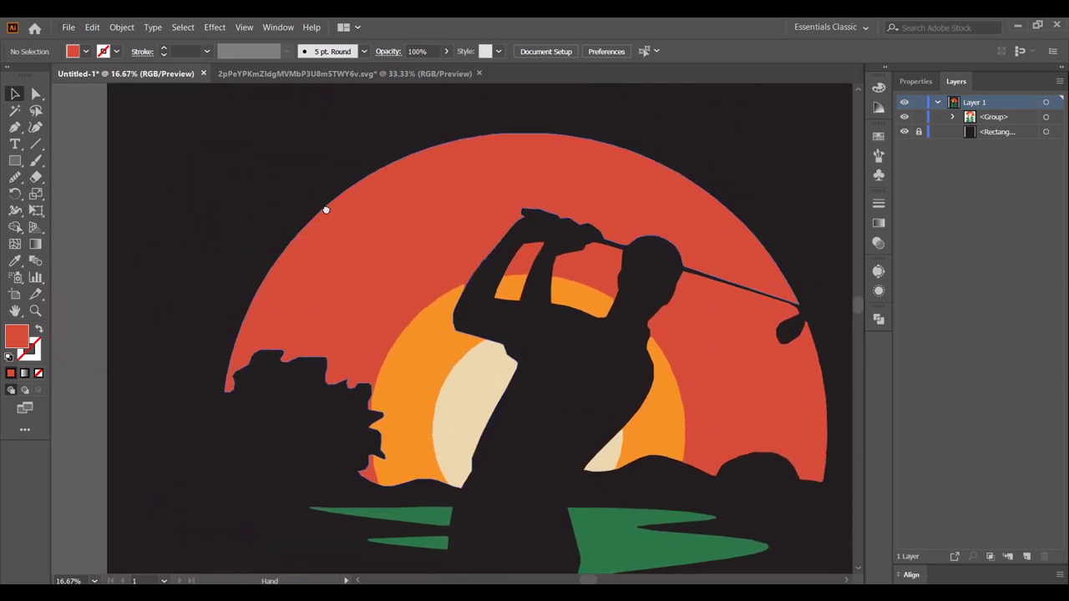
pyautogui.hotkey('ctrl', '-')
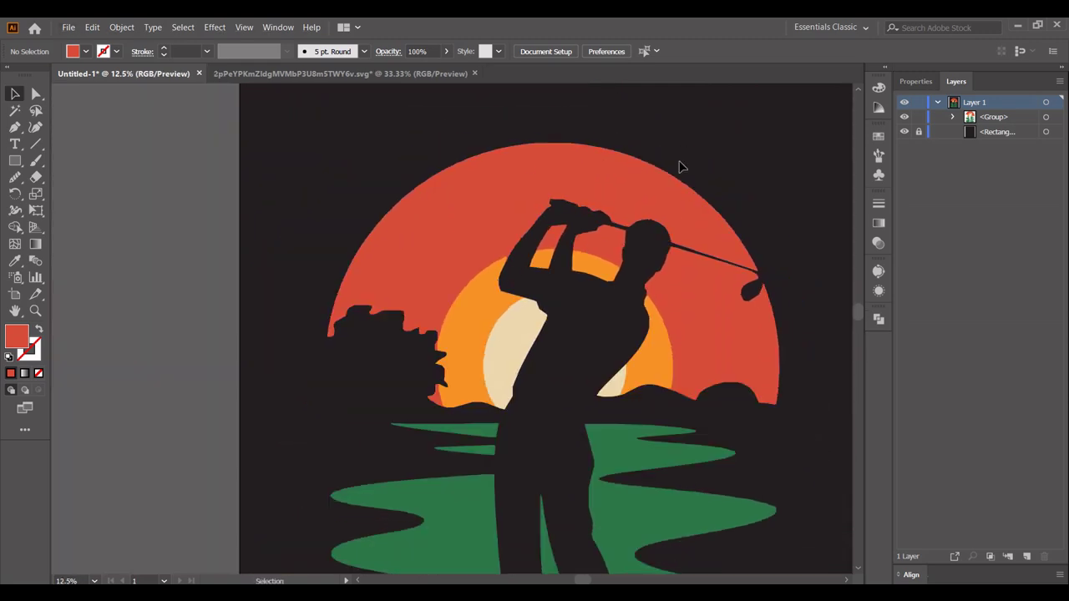
pyautogui.moveTo(680, 167); pyautogui.dragTo(605, 169)
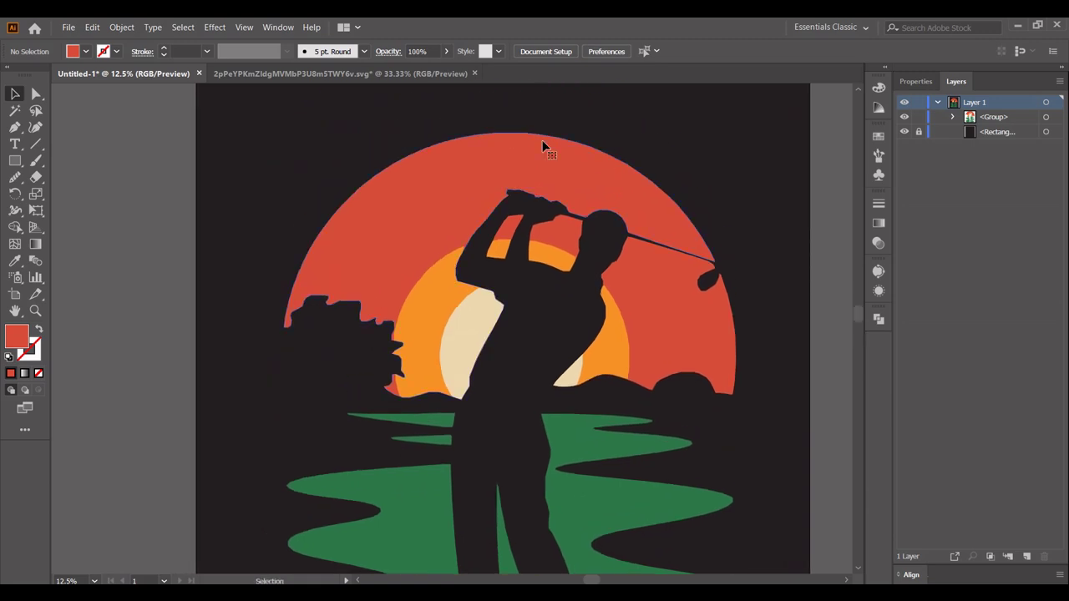
pyautogui.click(541, 139)
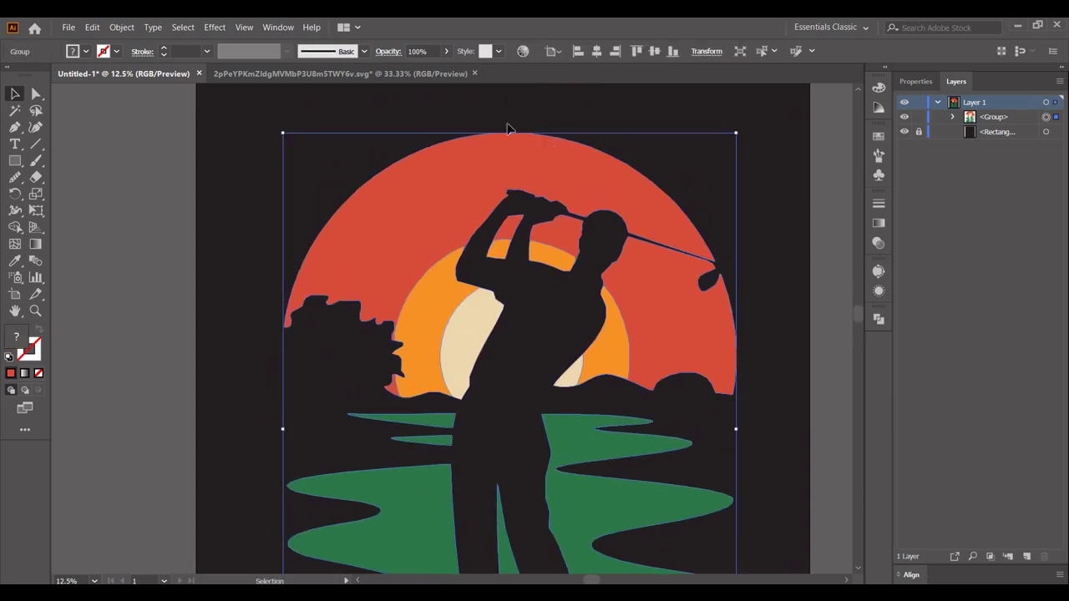
pyautogui.click(17, 180)
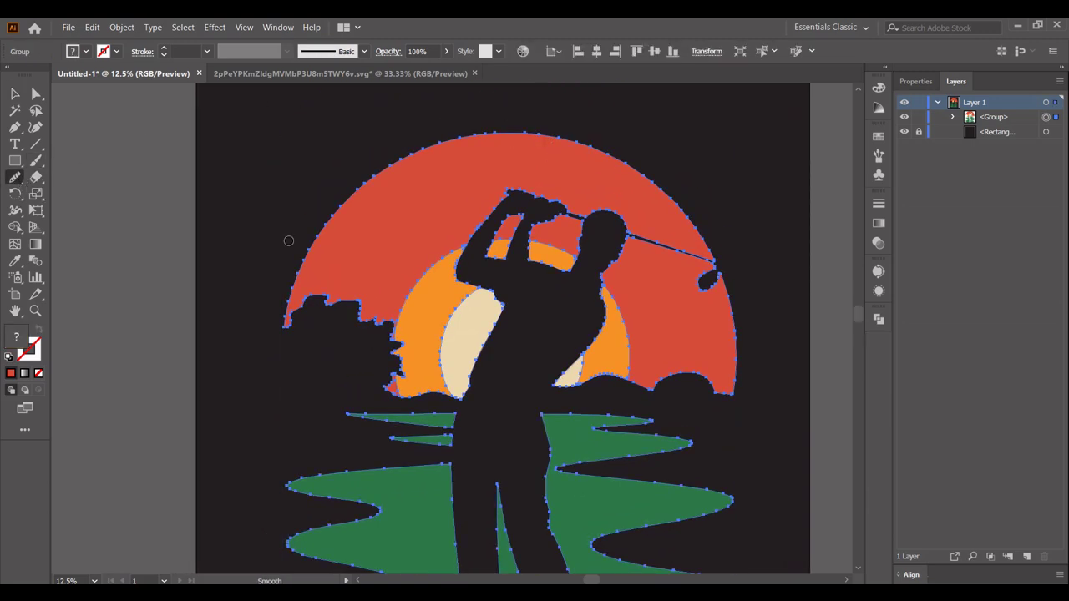
pyautogui.moveTo(283, 299)
pyautogui.mouseDown()
pyautogui.moveTo(344, 201)
pyautogui.moveTo(385, 170)
pyautogui.mouseUp()
pyautogui.moveTo(719, 314)
pyautogui.mouseDown()
pyautogui.moveTo(740, 392)
pyautogui.moveTo(723, 289)
pyautogui.mouseUp()
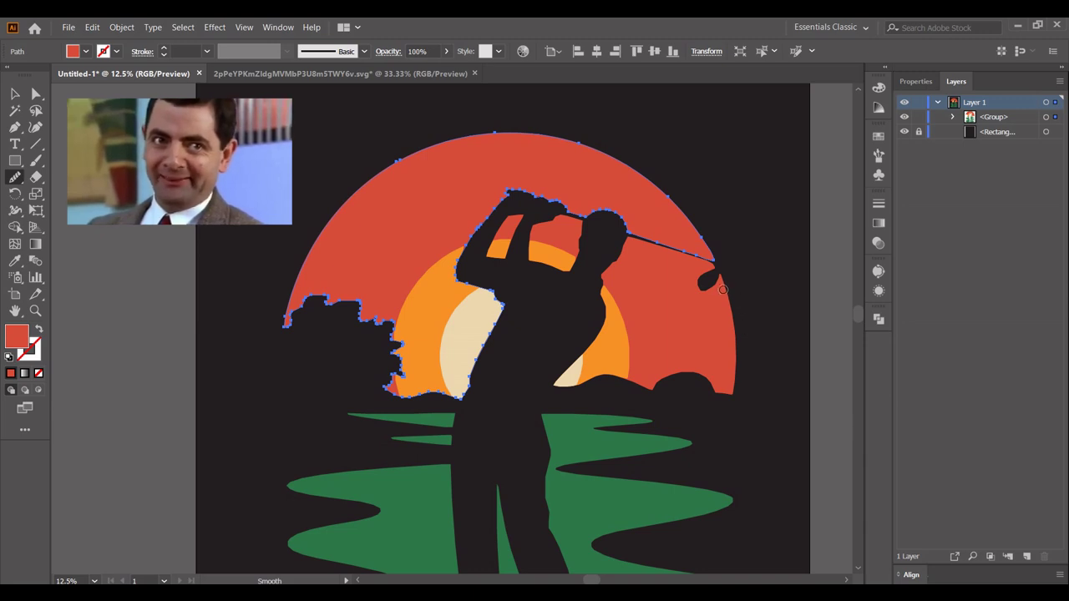
pyautogui.press('v')
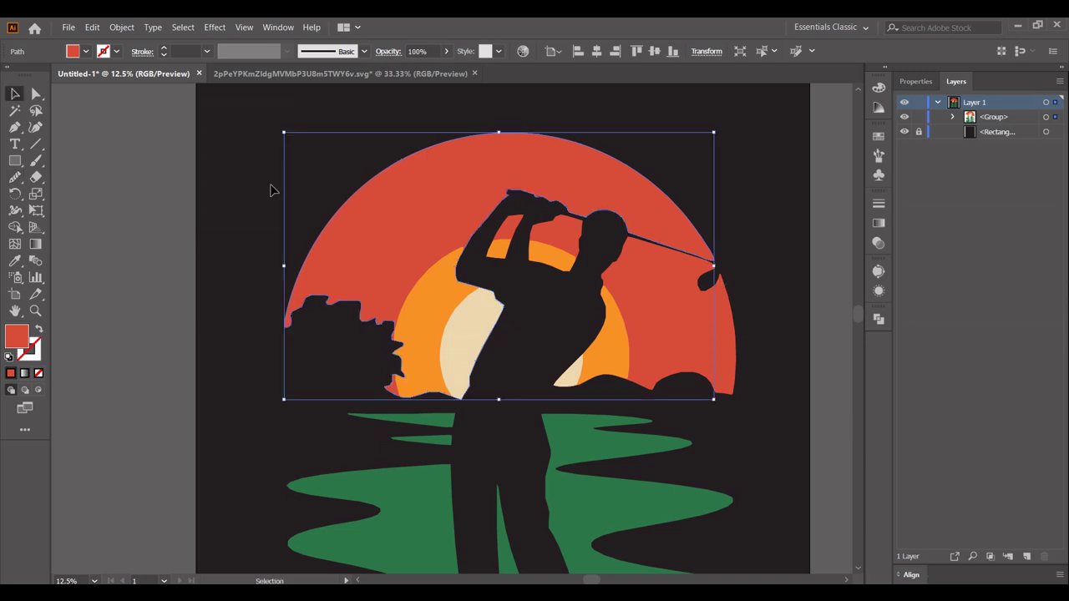
# Smooth the right part of the red sun along its outer edge below the club head and the hill outlines at its base
pyautogui.click(724, 320)
pyautogui.click(14, 177)
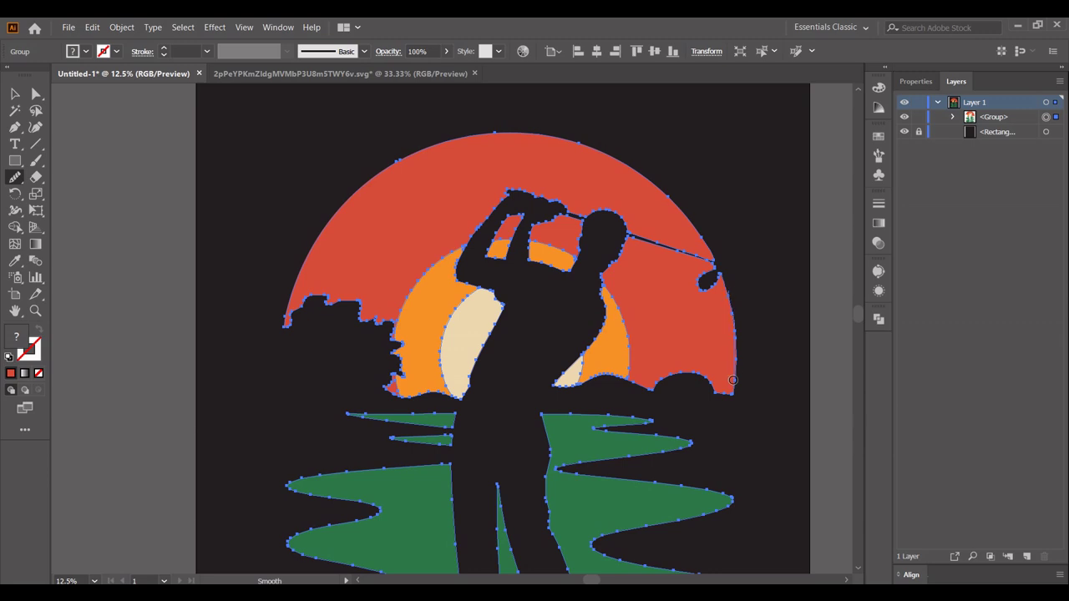
pyautogui.hotkey('ctrl', 'shift', 'a')
pyautogui.scroll(1, 709, 277)
pyautogui.scroll(1, 656, 287)
pyautogui.keyDown('ctrl'); pyautogui.click(656, 287); pyautogui.keyUp('ctrl')
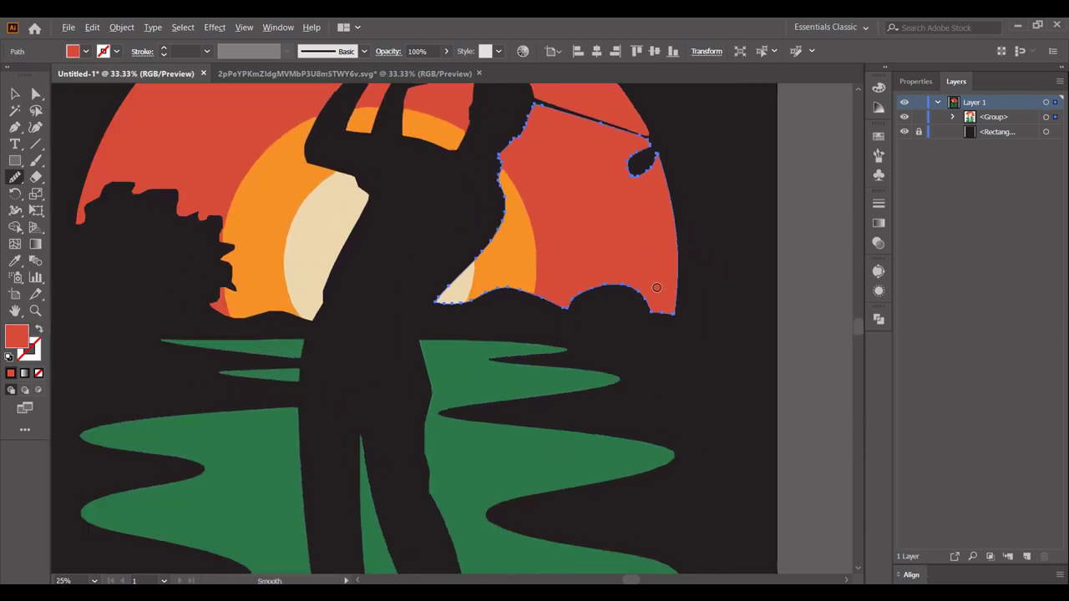
pyautogui.scroll(2, 656, 288)
pyautogui.moveTo(601, 287)
pyautogui.mouseDown()
pyautogui.moveTo(651, 334)
pyautogui.moveTo(430, 307)
pyautogui.mouseUp()
pyautogui.moveTo(300, 304)
pyautogui.mouseDown()
pyautogui.moveTo(219, 315)
pyautogui.moveTo(247, 317)
pyautogui.moveTo(314, 291)
pyautogui.mouseUp()
pyautogui.moveTo(460, 327); pyautogui.dragTo(488, 306)
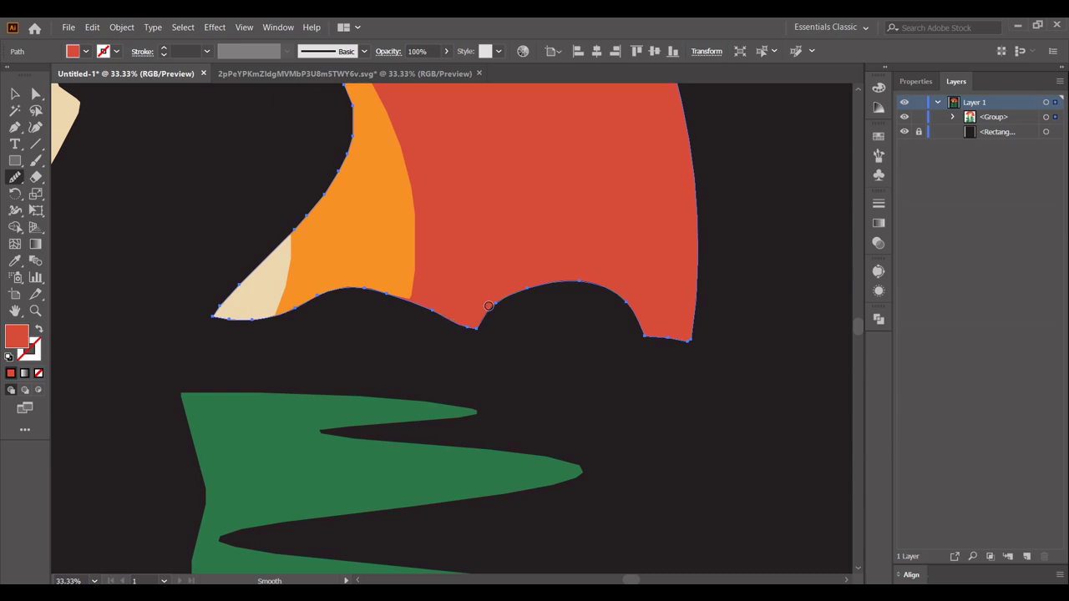
pyautogui.moveTo(638, 302); pyautogui.dragTo(639, 304)
pyautogui.moveTo(360, 123)
pyautogui.mouseDown()
pyautogui.moveTo(542, 329)
pyautogui.moveTo(531, 251)
pyautogui.moveTo(513, 330)
pyautogui.mouseUp()
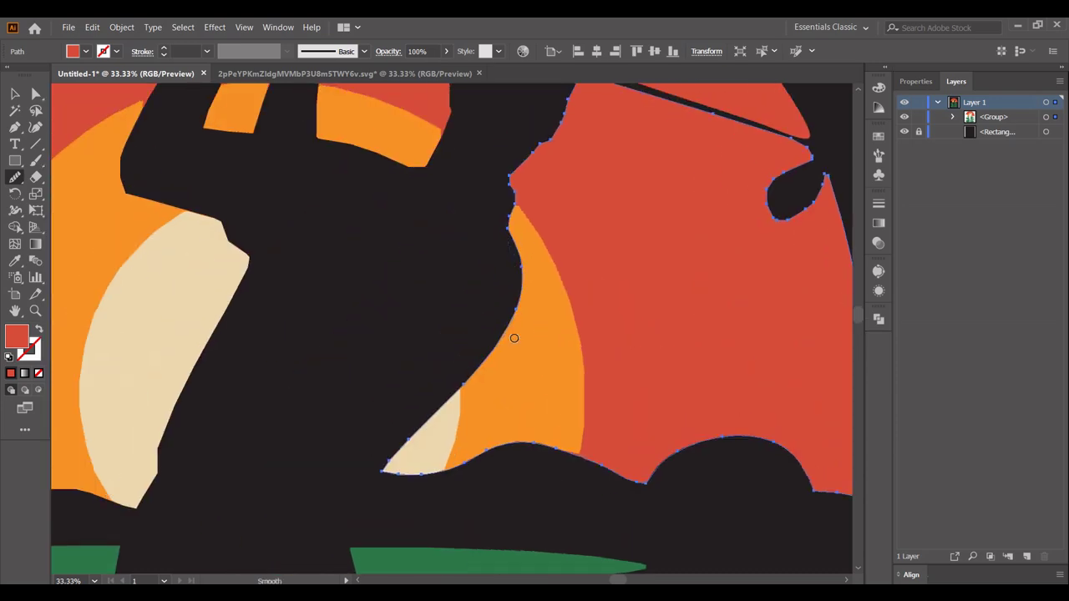
# Simplify the paths of the whole golfer artwork group to 166 points, then deselect it
pyautogui.hotkey('ctrl', '-')
pyautogui.hotkey('ctrl', '-')
pyautogui.scroll(-4, 572, 305)
pyautogui.hscroll(-4, 596, 231)
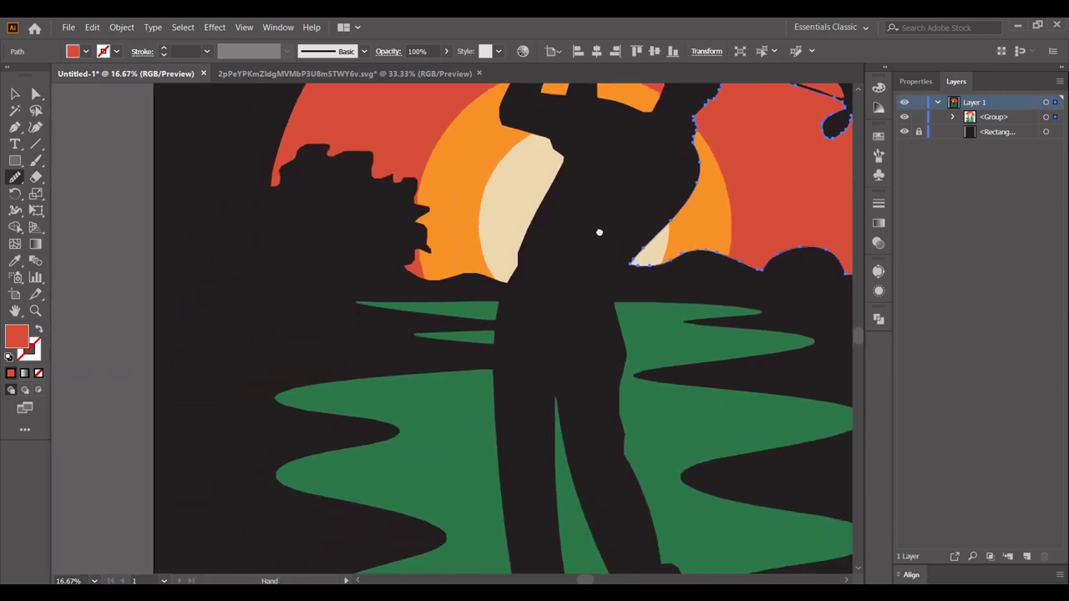
pyautogui.click(15, 94)
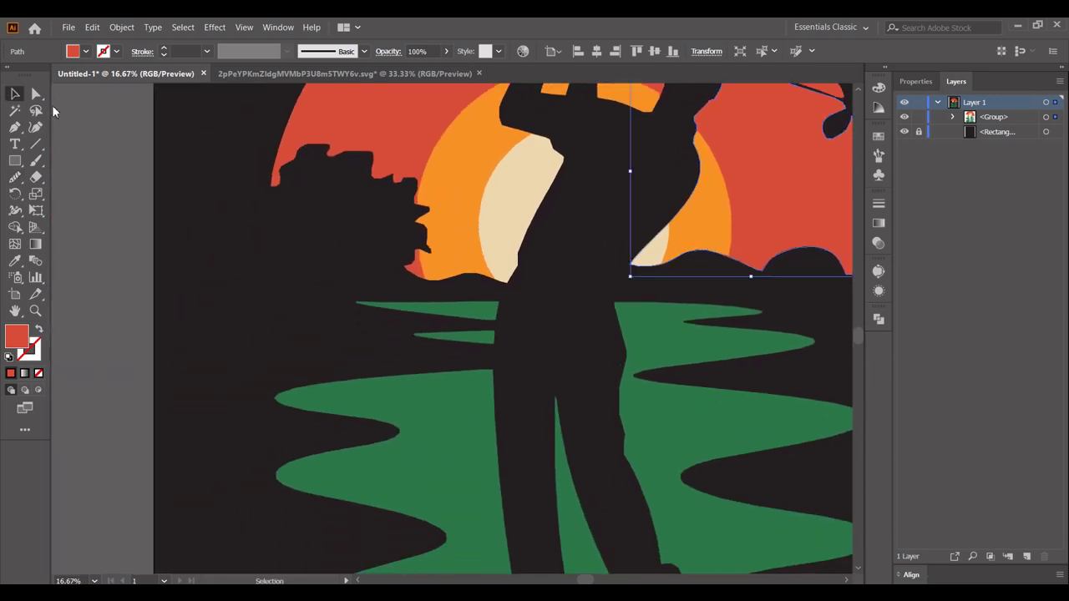
pyautogui.click(409, 410)
pyautogui.moveTo(287, 342); pyautogui.dragTo(197, 147)
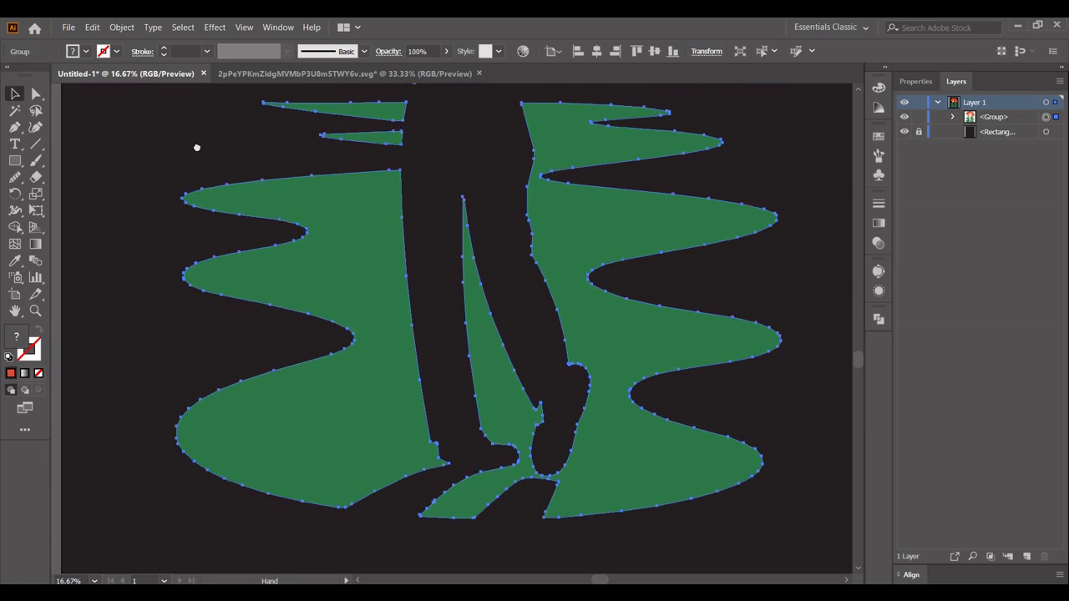
pyautogui.rightClick(341, 239)
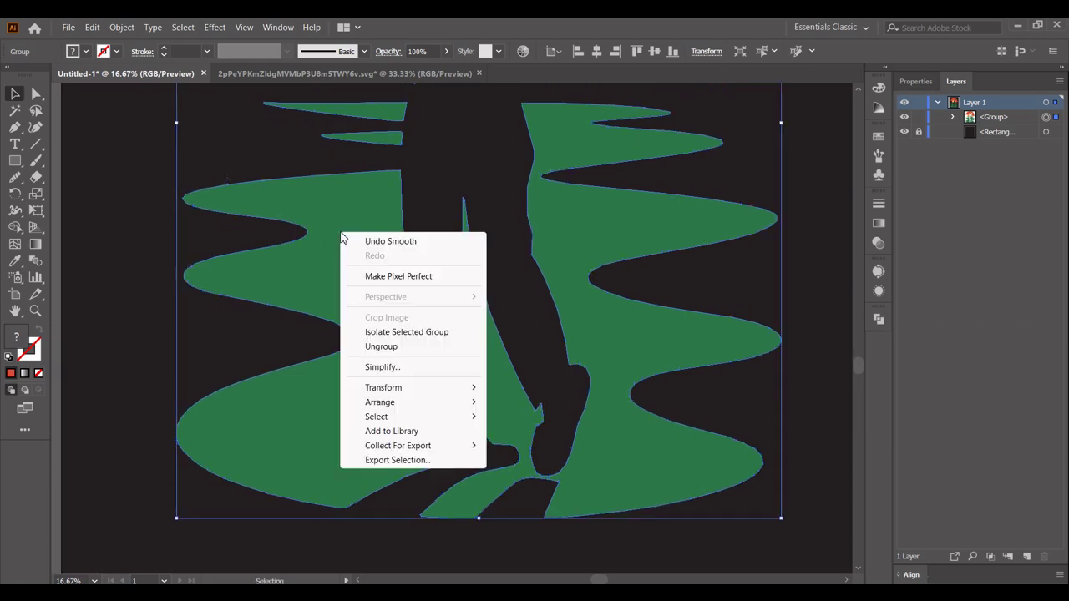
pyautogui.click(384, 368)
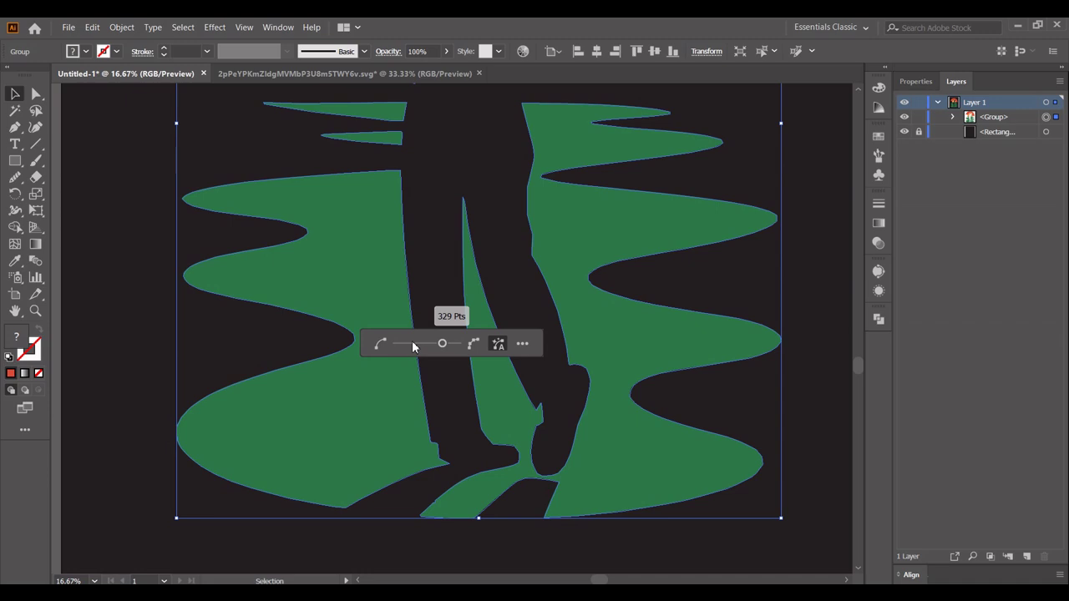
pyautogui.click(412, 344)
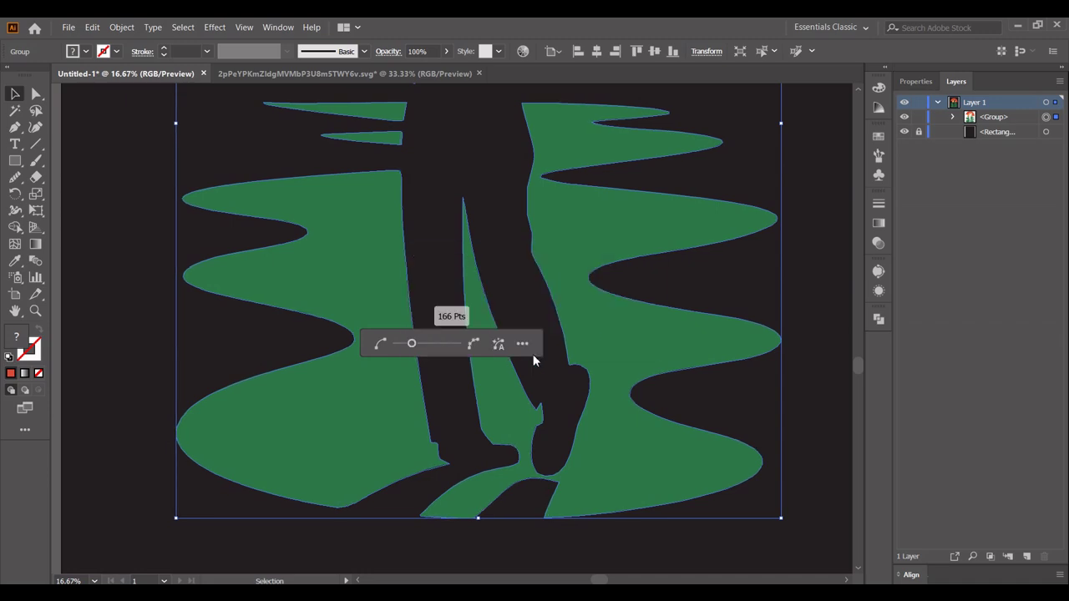
pyautogui.click(686, 297)
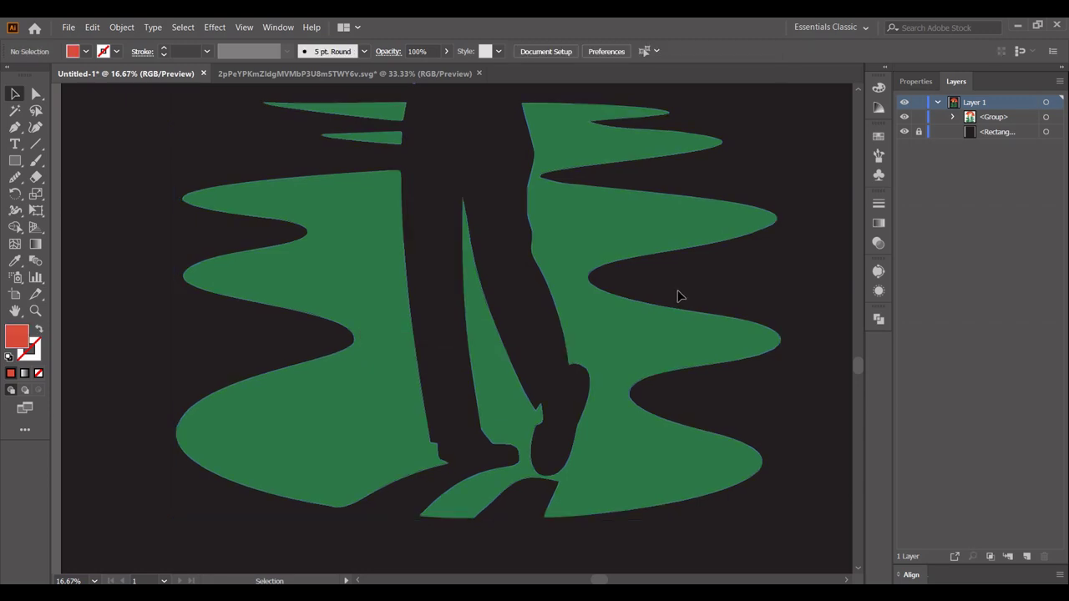
# Center the golfer artwork group horizontally on the artboard and deselect it
pyautogui.click(668, 231)
pyautogui.press('space')
pyautogui.moveTo(701, 168); pyautogui.dragTo(716, 389)
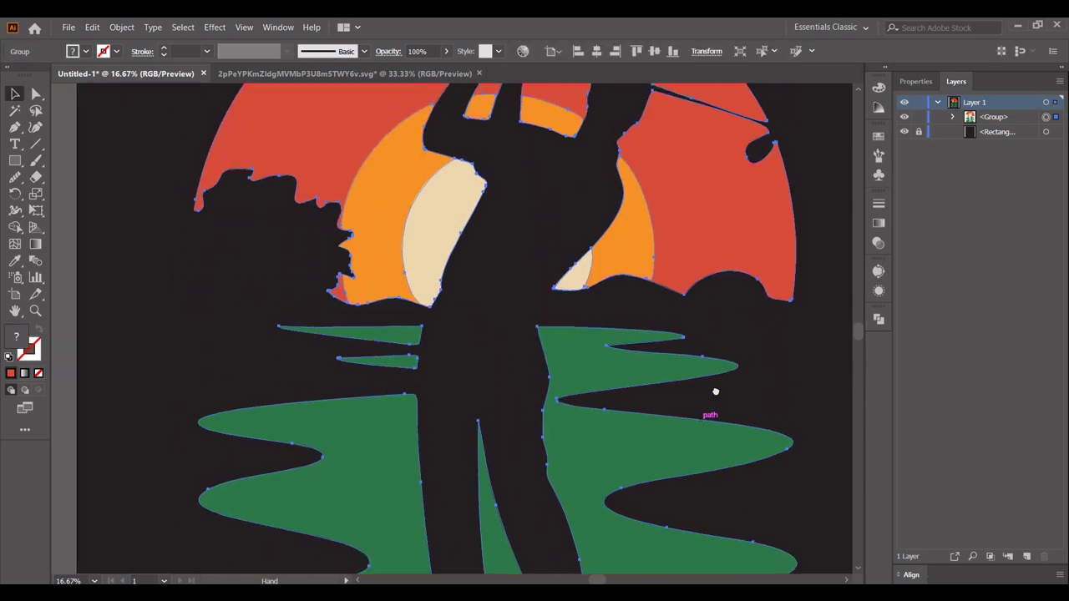
pyautogui.moveTo(720, 305); pyautogui.dragTo(728, 434)
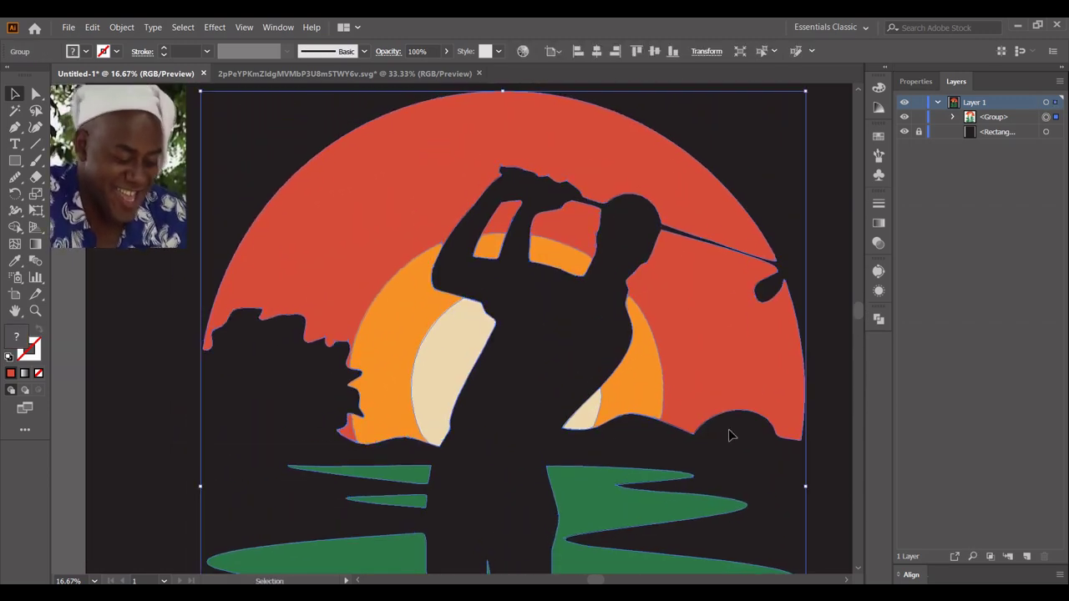
pyautogui.scroll(-1, 729, 434)
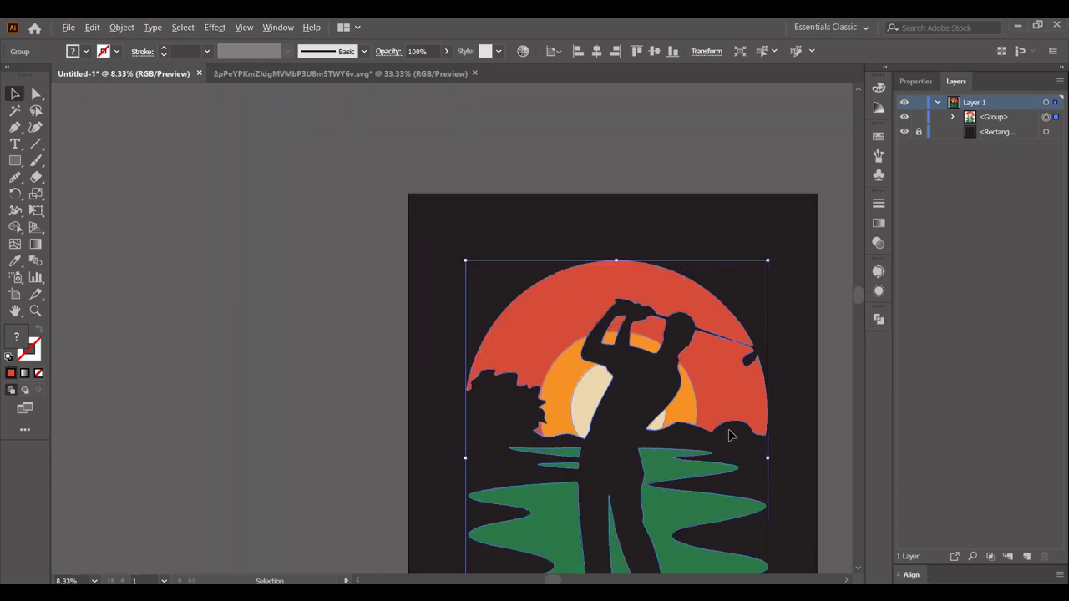
pyautogui.moveTo(729, 434); pyautogui.dragTo(620, 302)
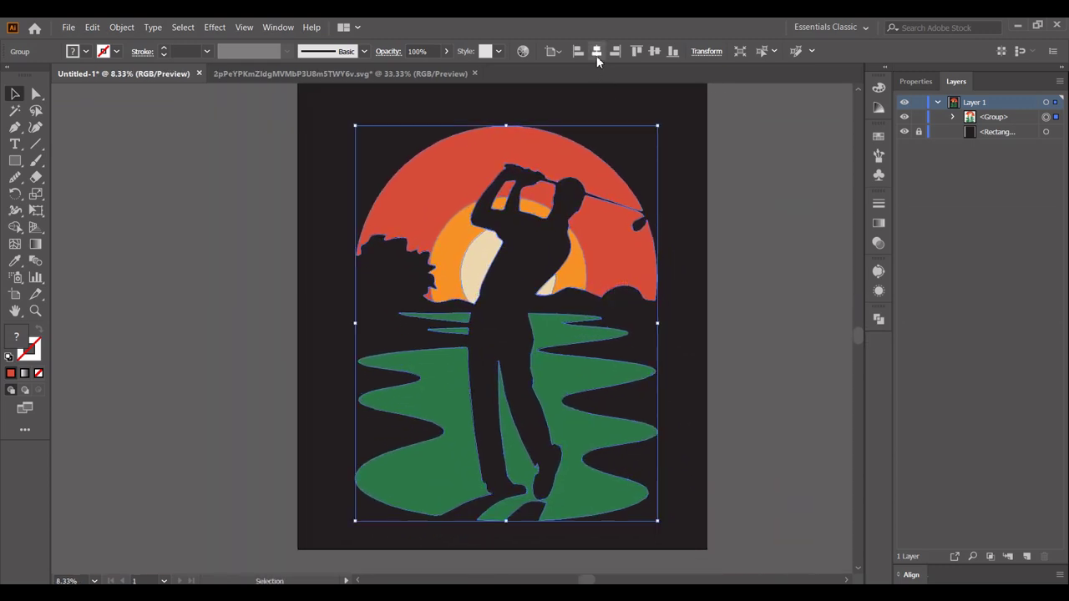
pyautogui.click(677, 167)
# Draw a circle with the Ellipse tool outward from the sun's center, slightly larger than the red sun
pyautogui.moveTo(681, 199); pyautogui.dragTo(690, 238)
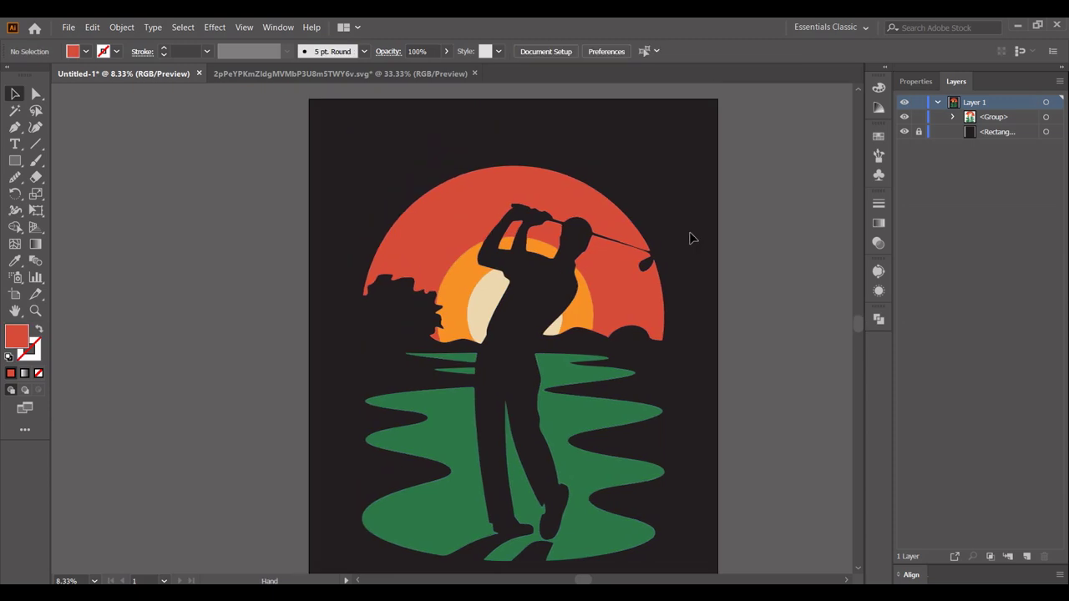
pyautogui.scroll(1, 685, 234)
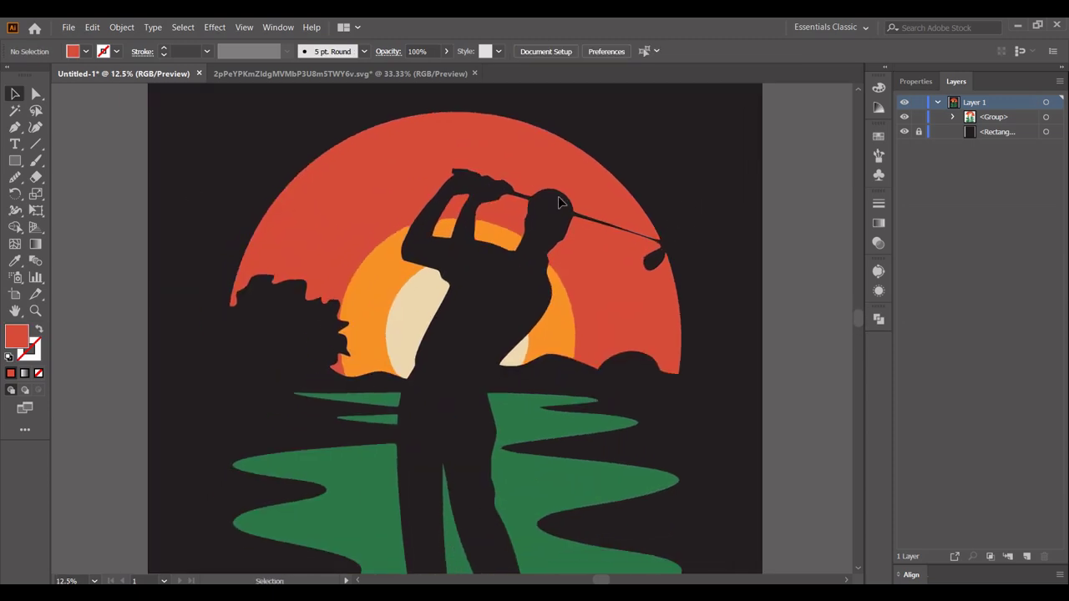
pyautogui.click(13, 162)
pyautogui.moveTo(14, 162); pyautogui.dragTo(69, 191)
pyautogui.moveTo(456, 349); pyautogui.dragTo(700, 516)
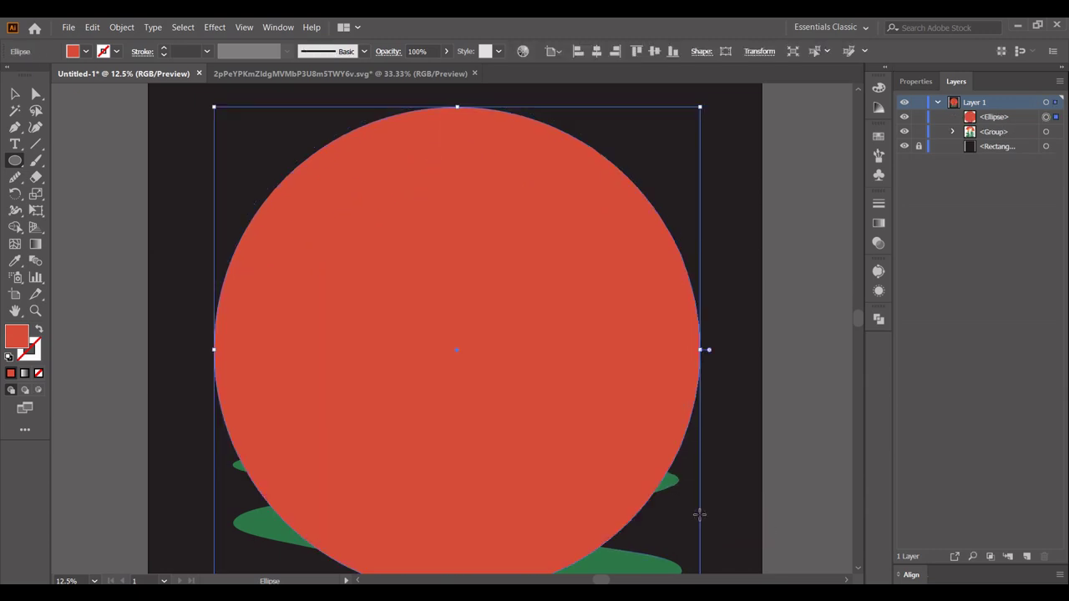
# Swap the circle's red fill to its stroke, leaving no fill, and set the stroke weight to 10 pt
pyautogui.click(39, 333)
pyautogui.click(185, 52)
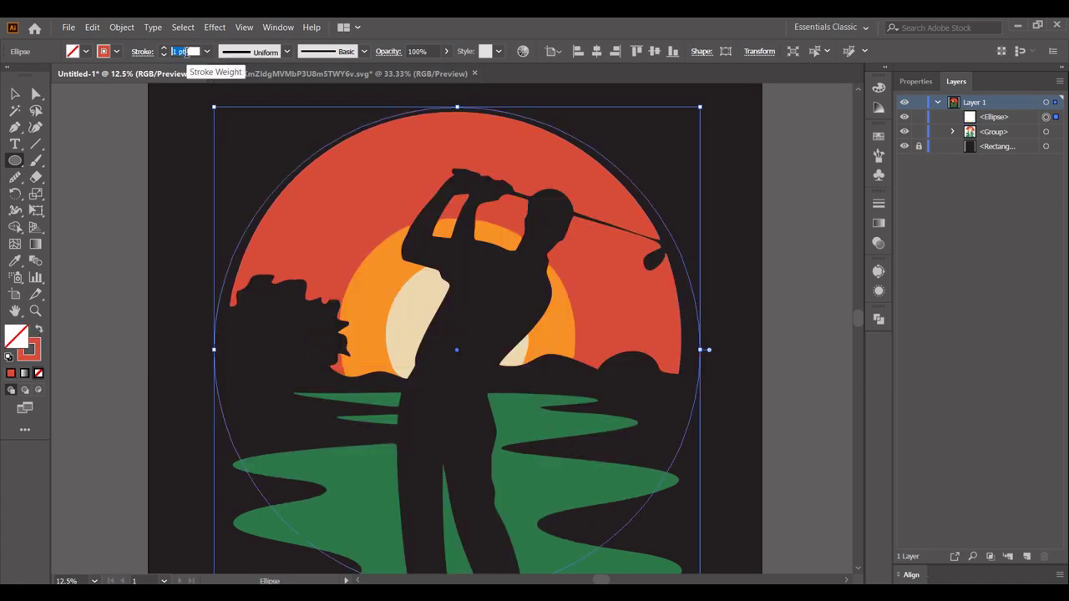
pyautogui.write('10')
pyautogui.press('Return')
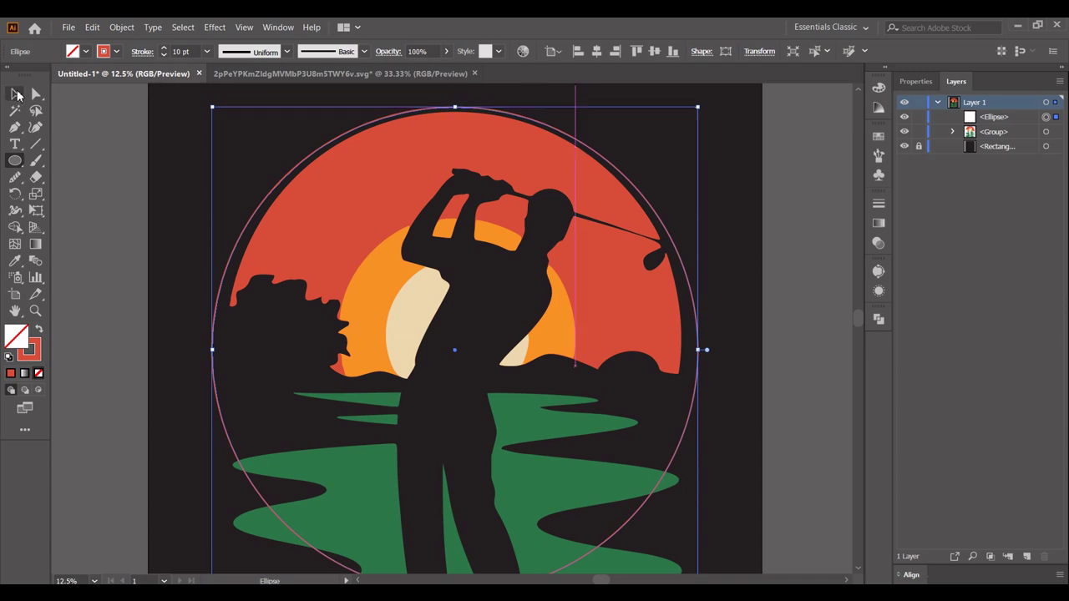
# Nudge the outlined circle upward to widen the gap above the top of the red sun
pyautogui.click(16, 95)
pyautogui.press('Up')
pyautogui.press('Up')
pyautogui.press('Up')
pyautogui.press('Up')
pyautogui.press('Up')
pyautogui.press('Up')
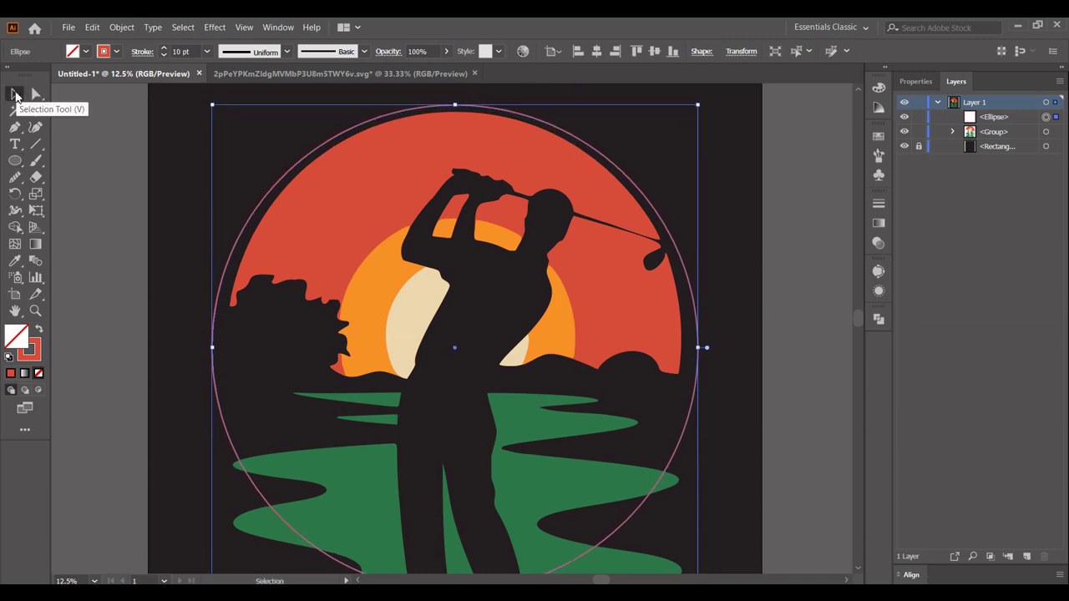
pyautogui.press('Up')
pyautogui.press('Up')
pyautogui.press('Up')
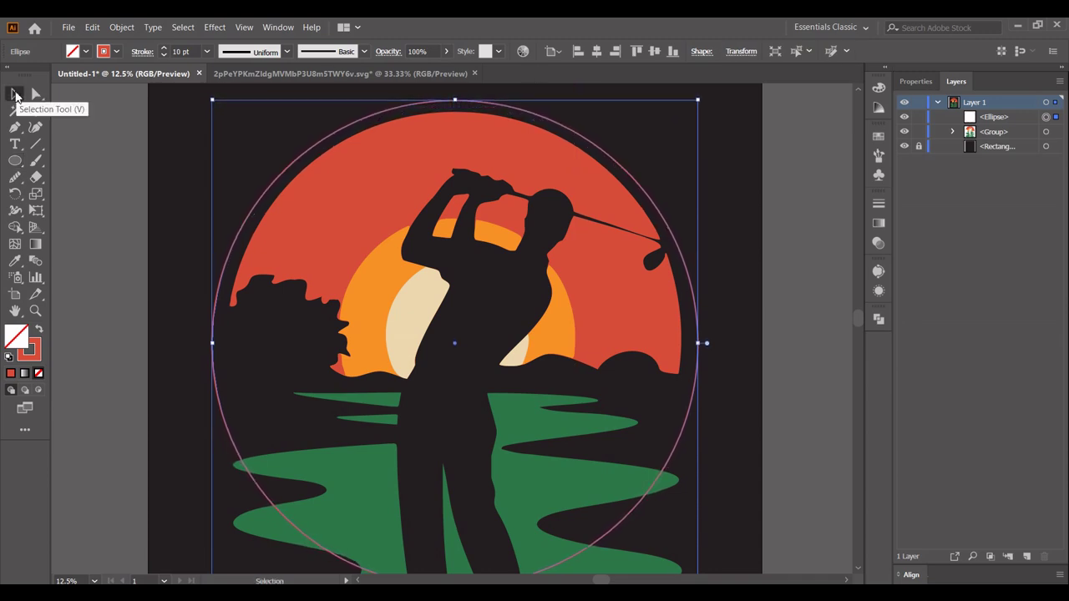
pyautogui.press('Up')
pyautogui.press('Up')
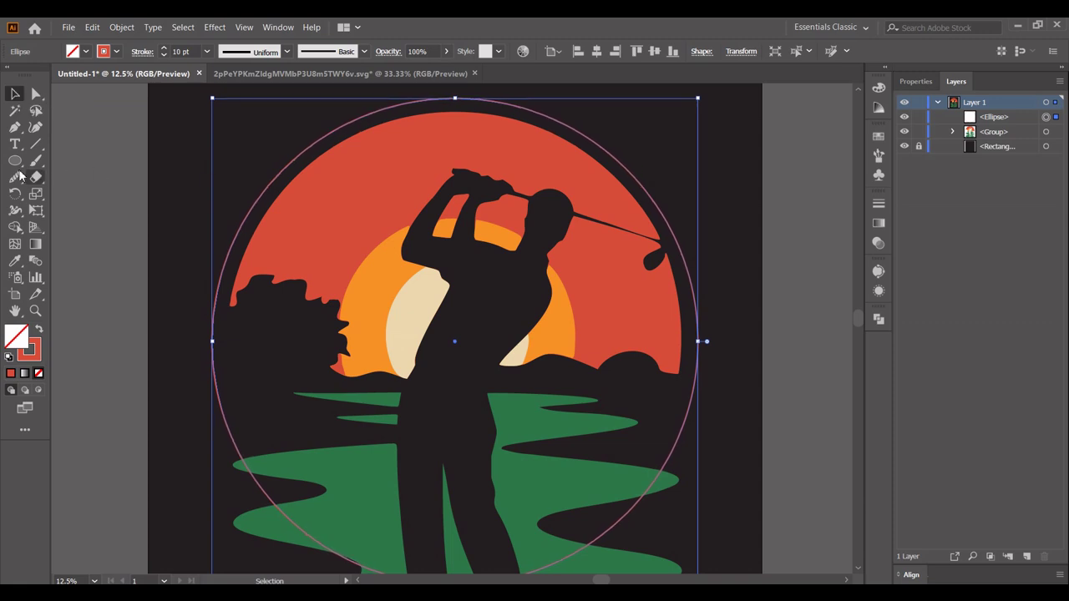
# Add type on the circle's path starting at its left edge, sized 200 pt and reading HAPPY BIRDIE TOME
pyautogui.click(17, 145)
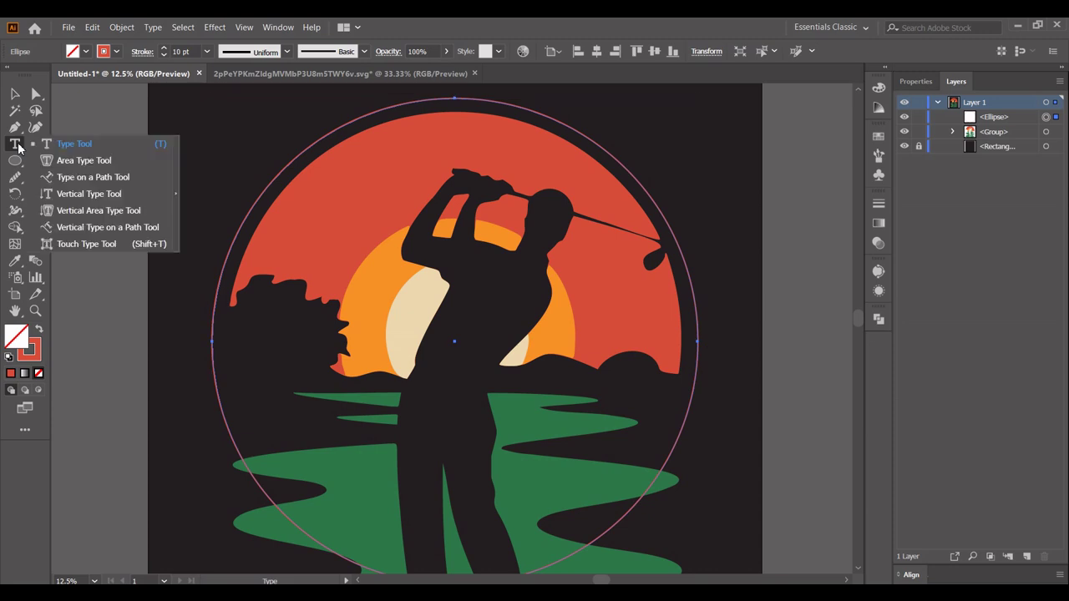
pyautogui.click(67, 178)
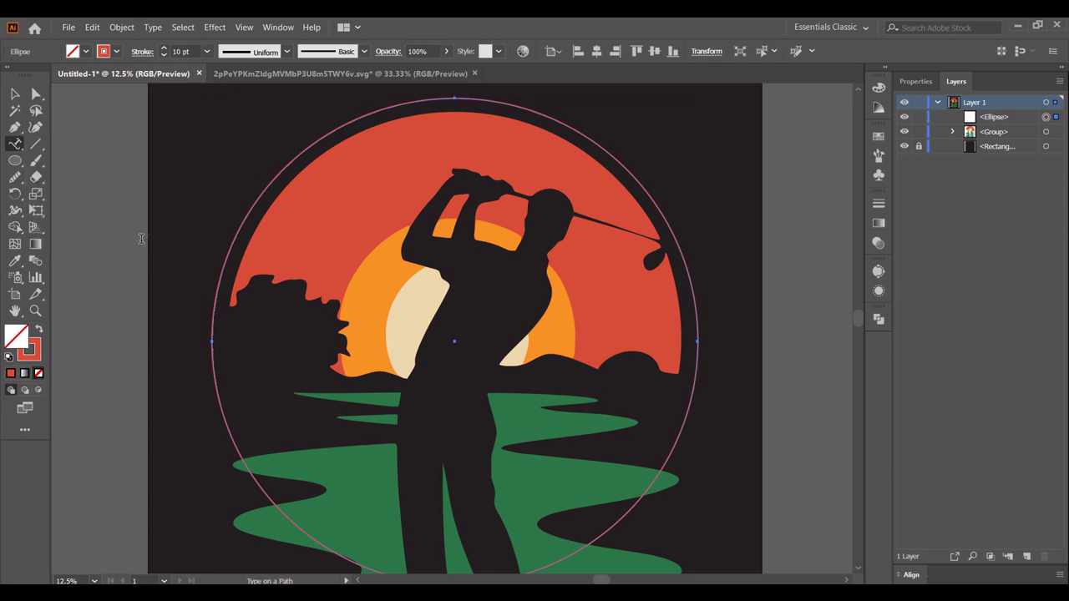
pyautogui.click(211, 340)
pyautogui.click(659, 50)
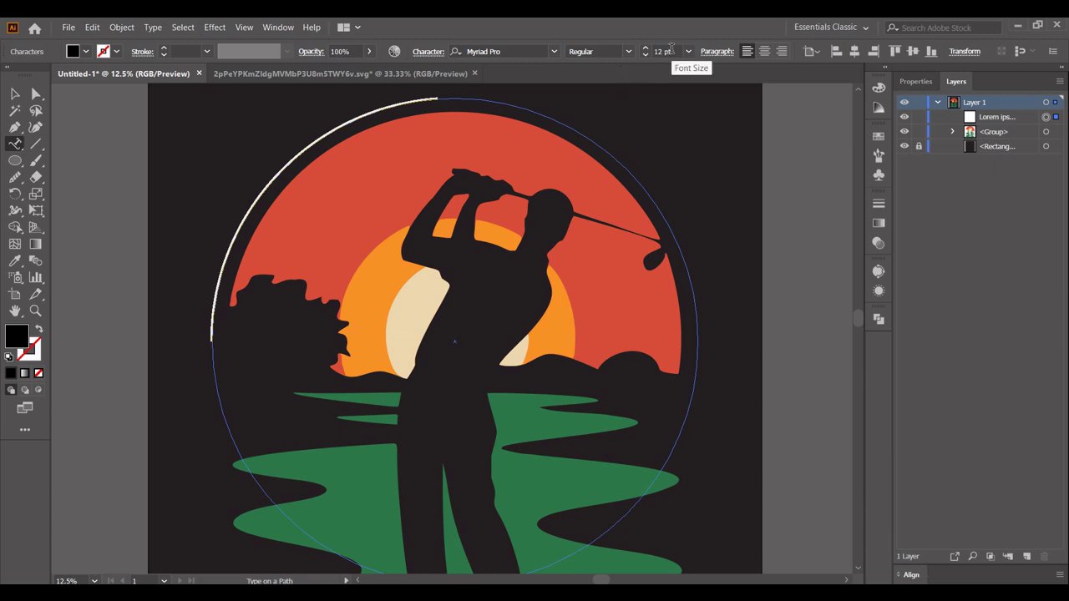
pyautogui.write('200')
pyautogui.press('Return')
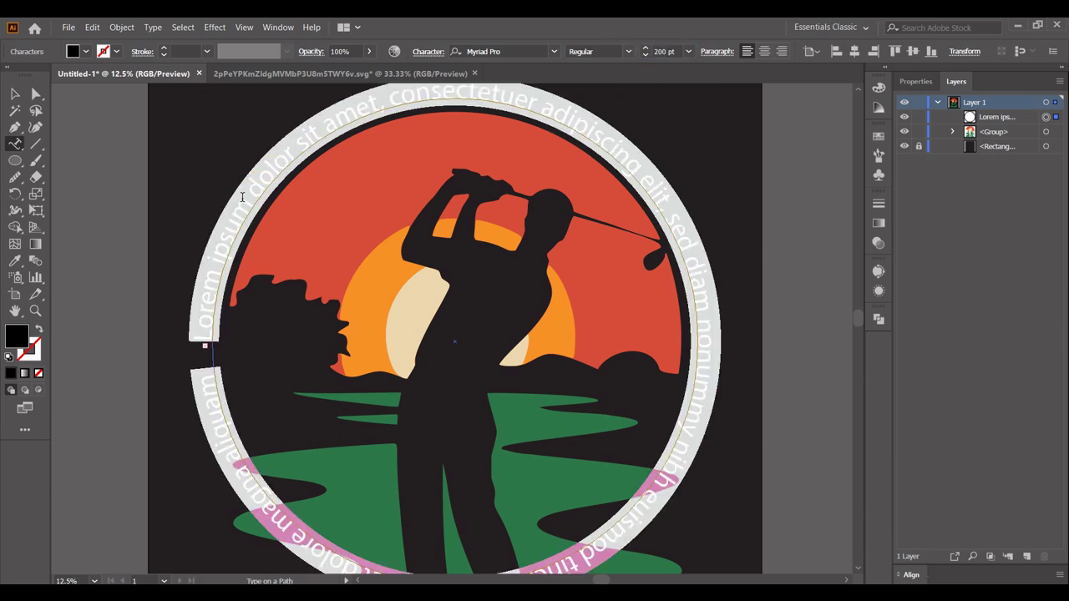
pyautogui.press('capslock')
pyautogui.write('HAPPY BIRDIE TOME')
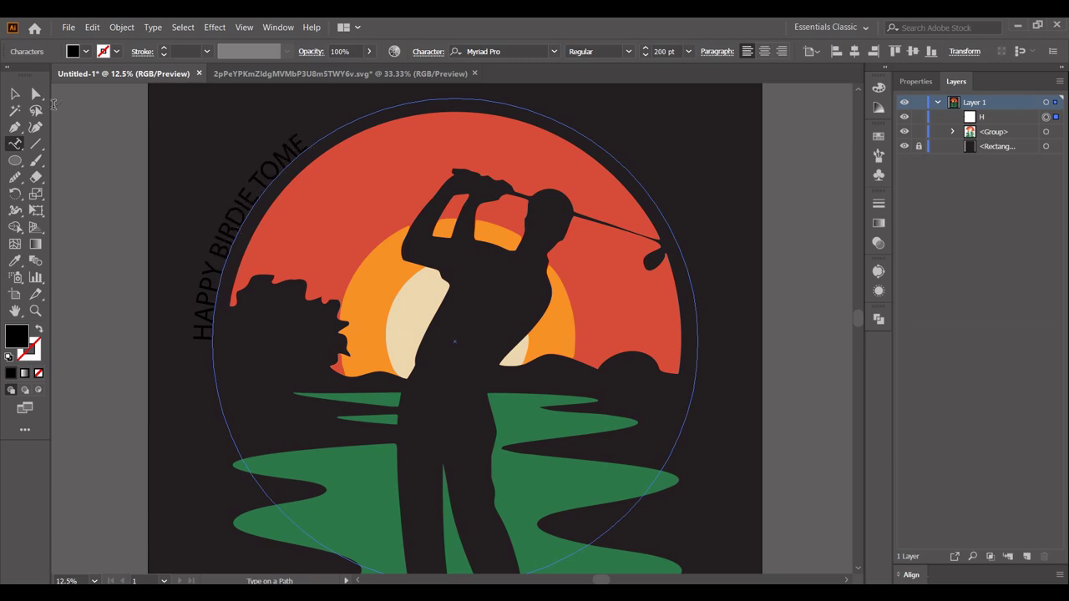
pyautogui.press('Escape')
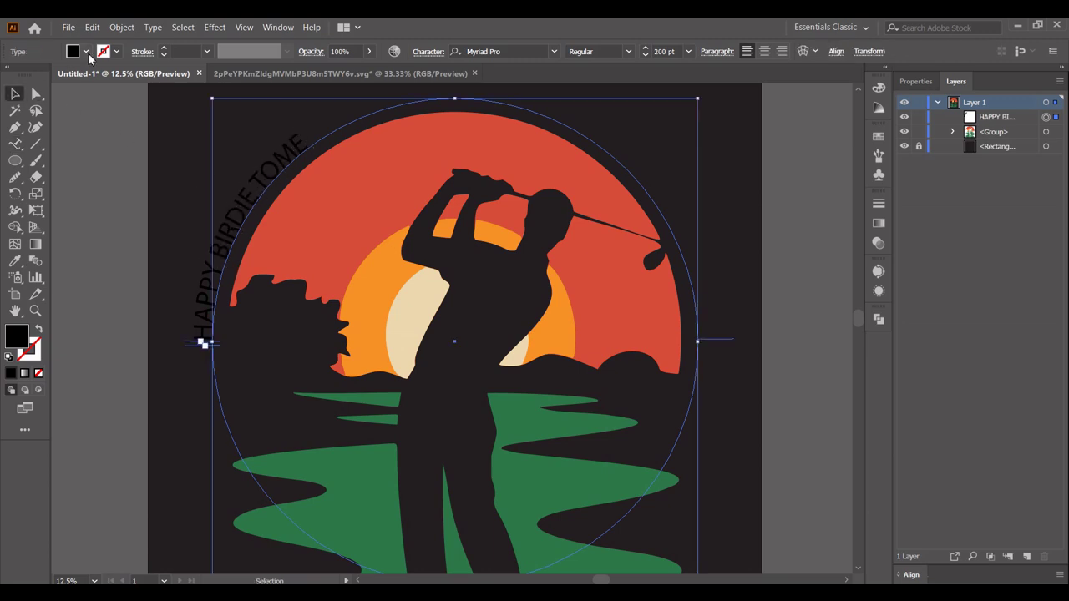
# Color the curved text with the cream sampled from the innermost sun and set its font size to 400 pt
pyautogui.click(85, 51)
pyautogui.click(14, 261)
pyautogui.click(411, 310)
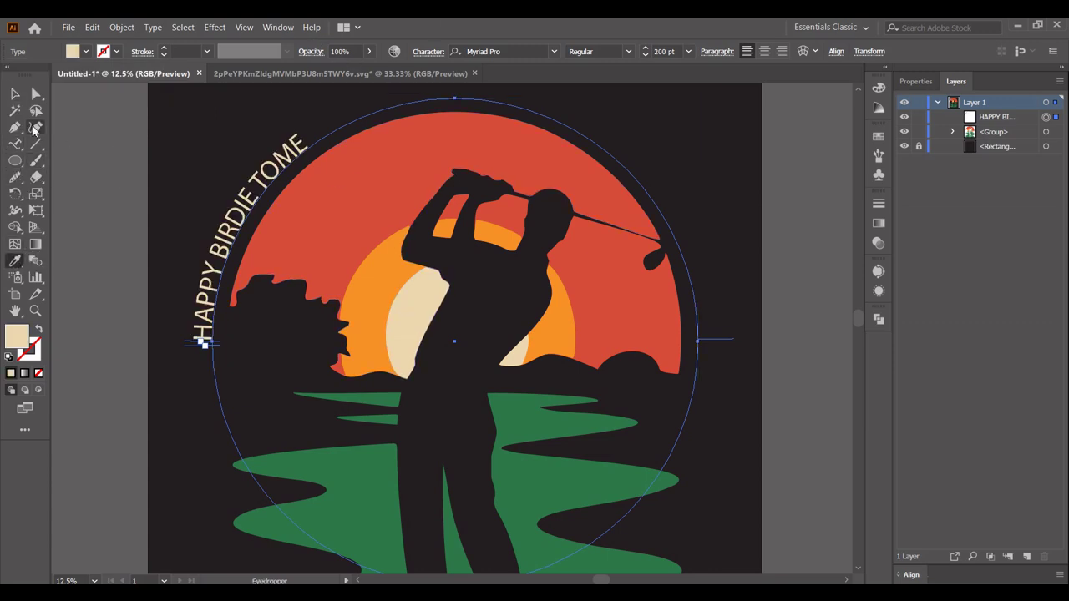
pyautogui.press('v')
pyautogui.click(663, 51)
pyautogui.write('400')
pyautogui.press('Return')
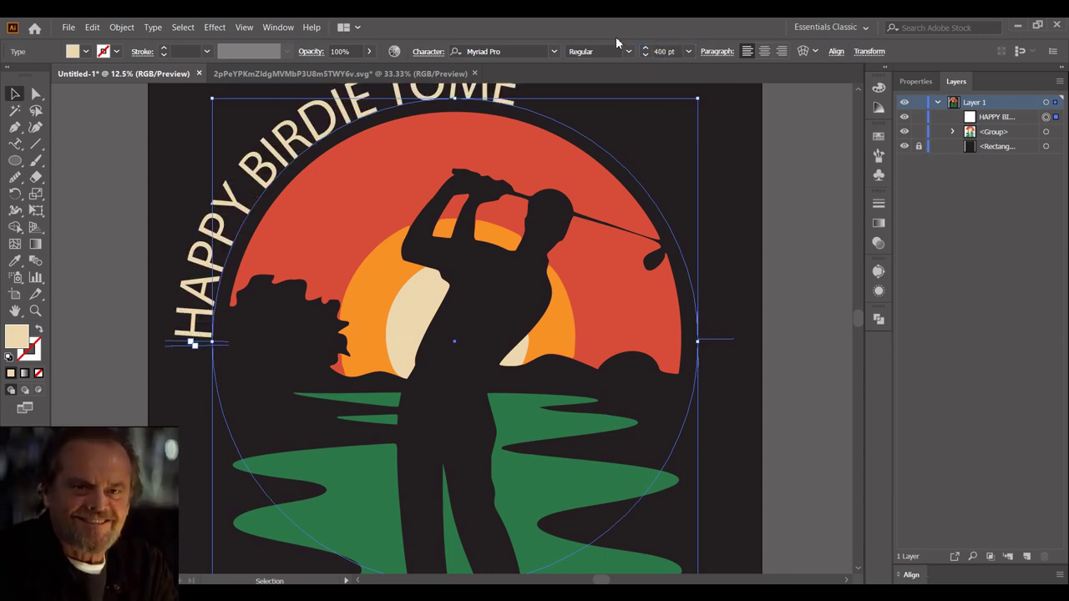
# Extend the type path's span across the circle's upper half and center-align the curved text over the sun
pyautogui.scroll(2, 710, 210)
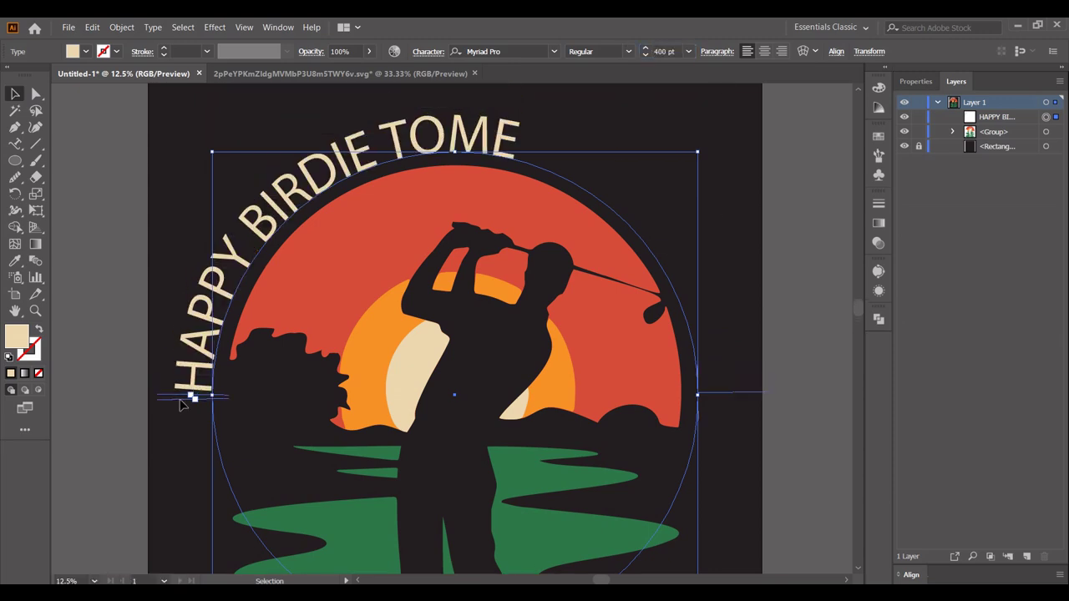
pyautogui.moveTo(180, 402); pyautogui.dragTo(316, 472)
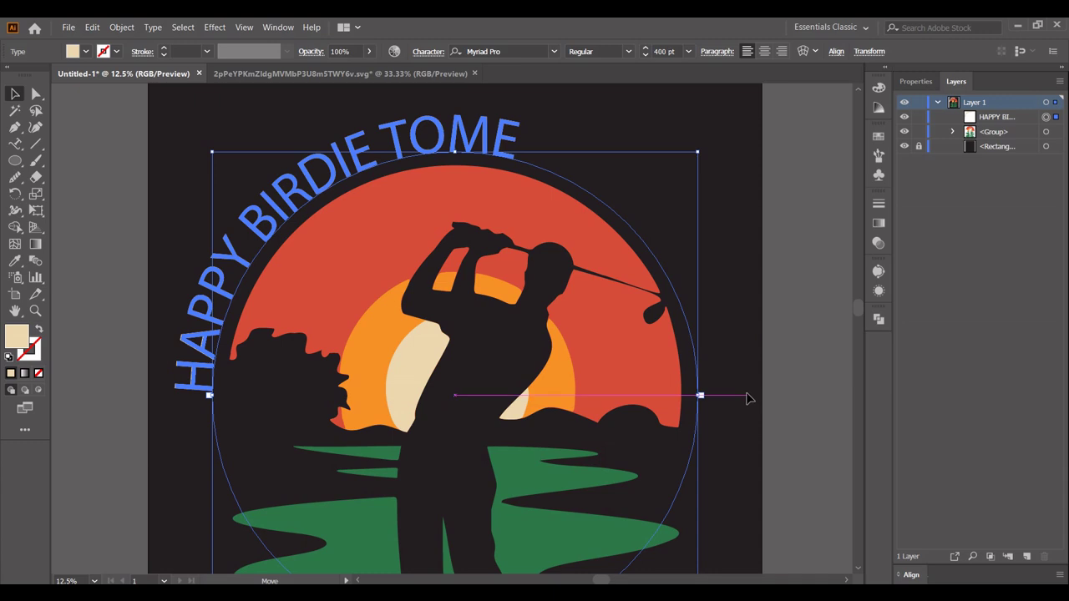
pyautogui.moveTo(749, 398); pyautogui.dragTo(747, 398)
# Change the curved text's font to Uchiyama-Regular
pyautogui.click(511, 50)
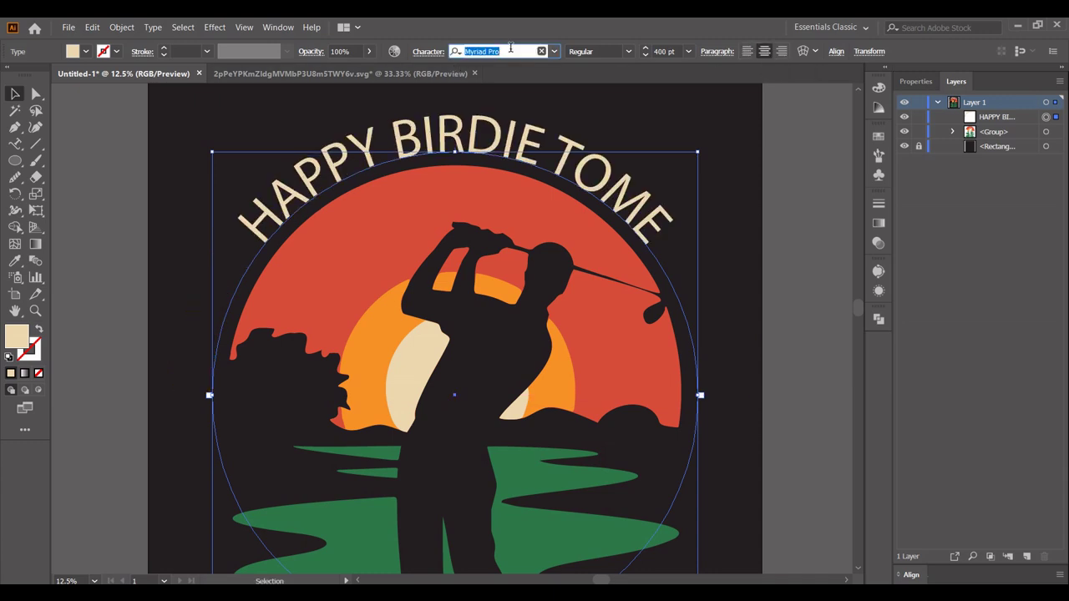
pyautogui.write('Uchiyama')
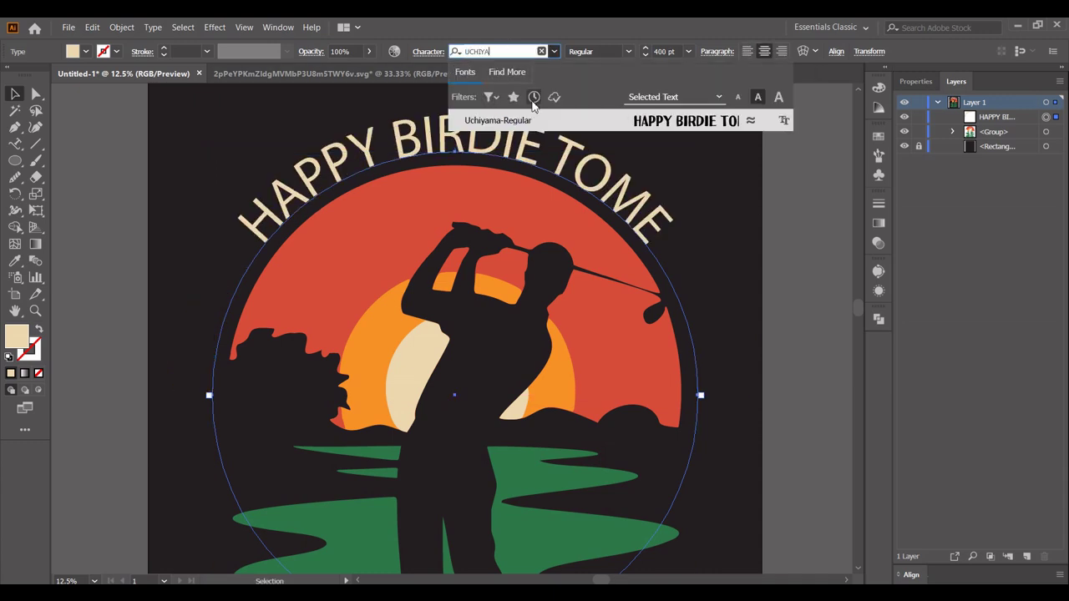
pyautogui.click(527, 115)
pyautogui.scroll(-1, 682, 233)
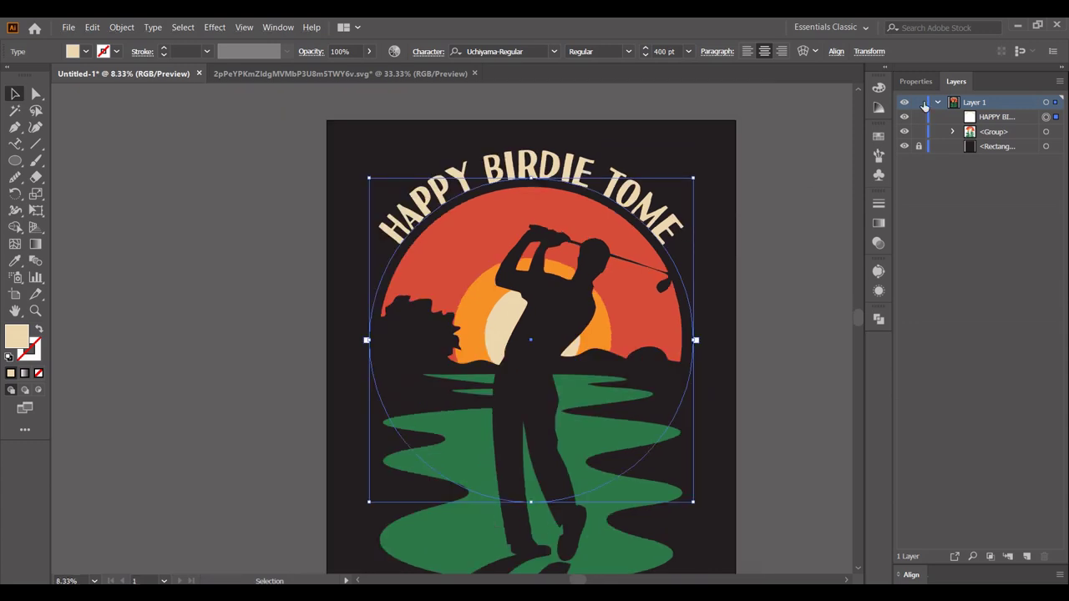
# Try enlarging the curved text to a font size of 470 pt
pyautogui.click(682, 52)
pyautogui.scroll(7, 687, 50)
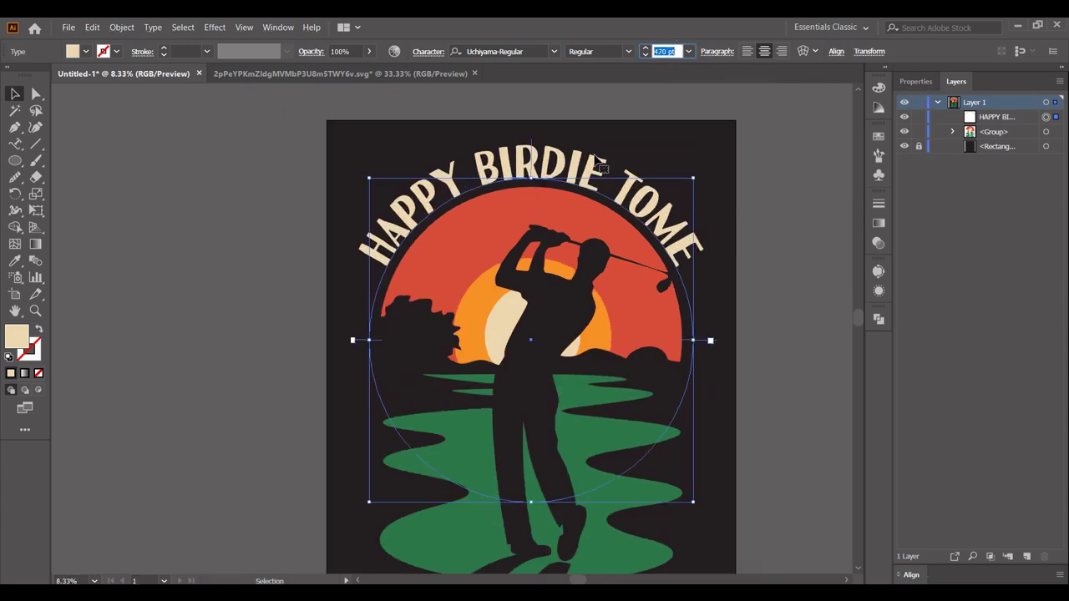
pyautogui.moveTo(692, 177); pyautogui.dragTo(771, 202)
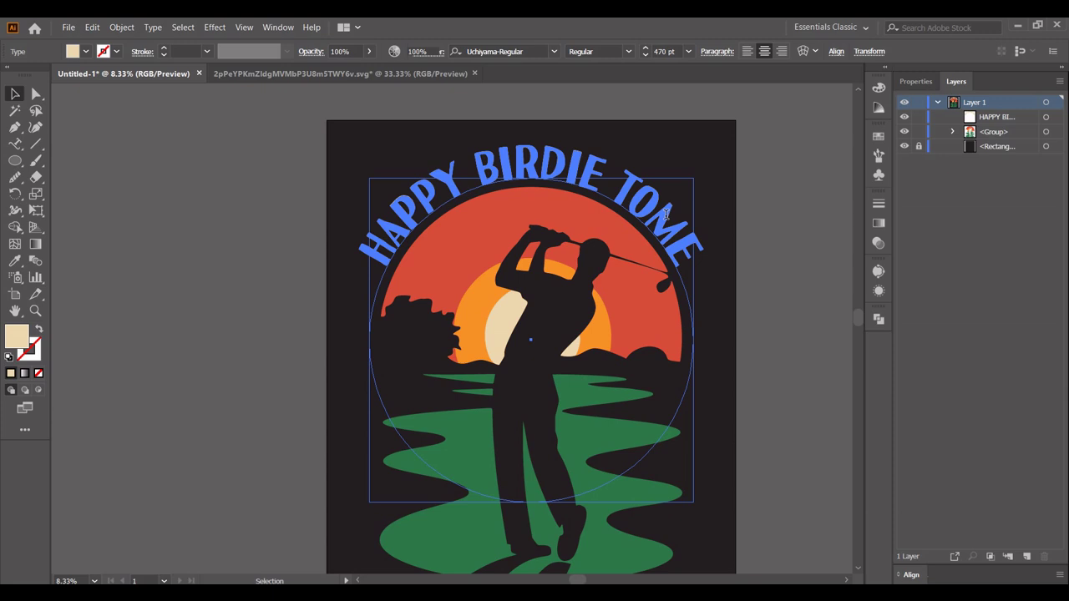
# Insert the missing space so the curved text reads HAPPY BIRDIE TO ME, and set its size to 430 pt
pyautogui.doubleClick(666, 214)
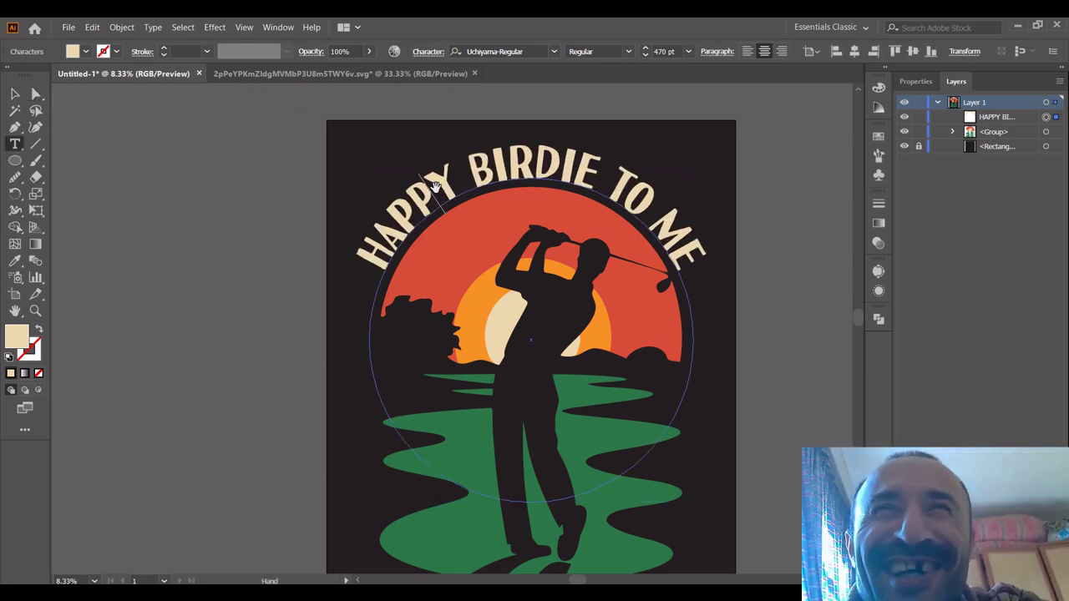
pyautogui.press('Escape')
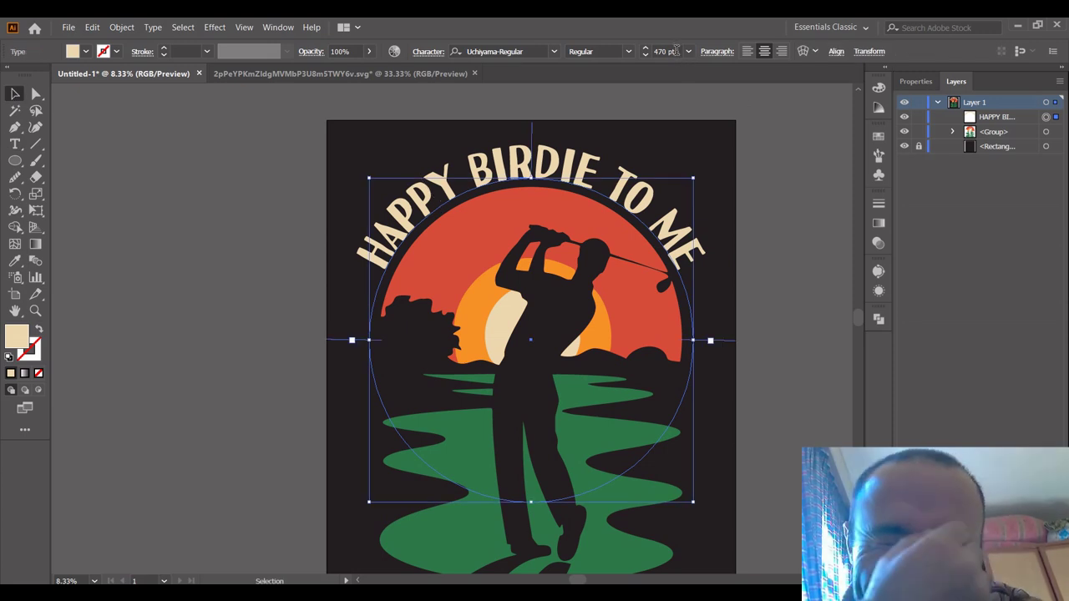
pyautogui.click(675, 49)
pyautogui.write('430')
pyautogui.press('Return')
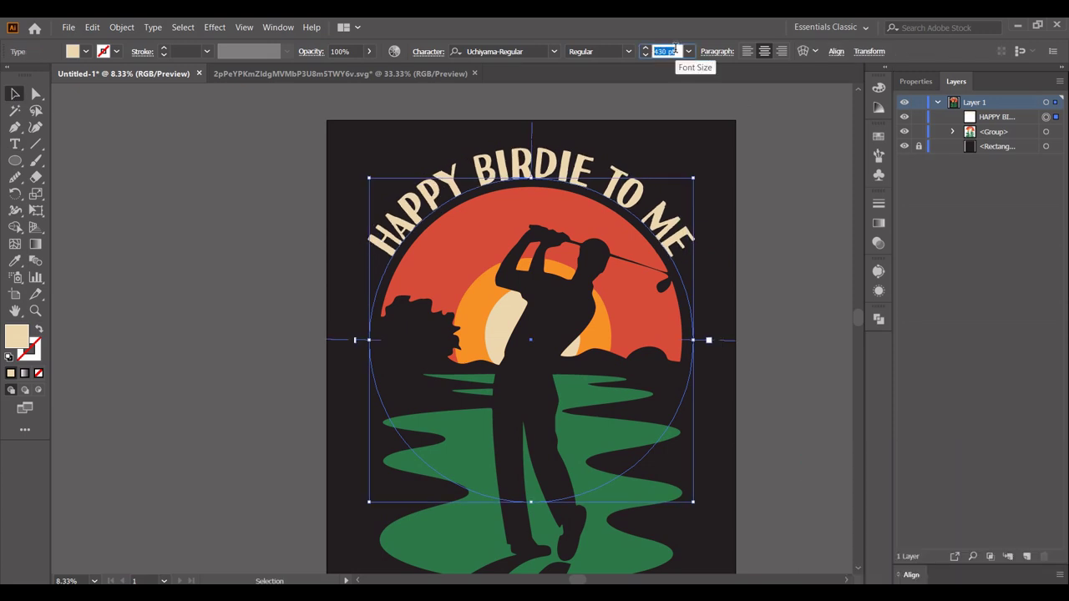
# Convert the curved HAPPY BIRDIE TO ME text to outlines and deselect it
pyautogui.rightClick(556, 164)
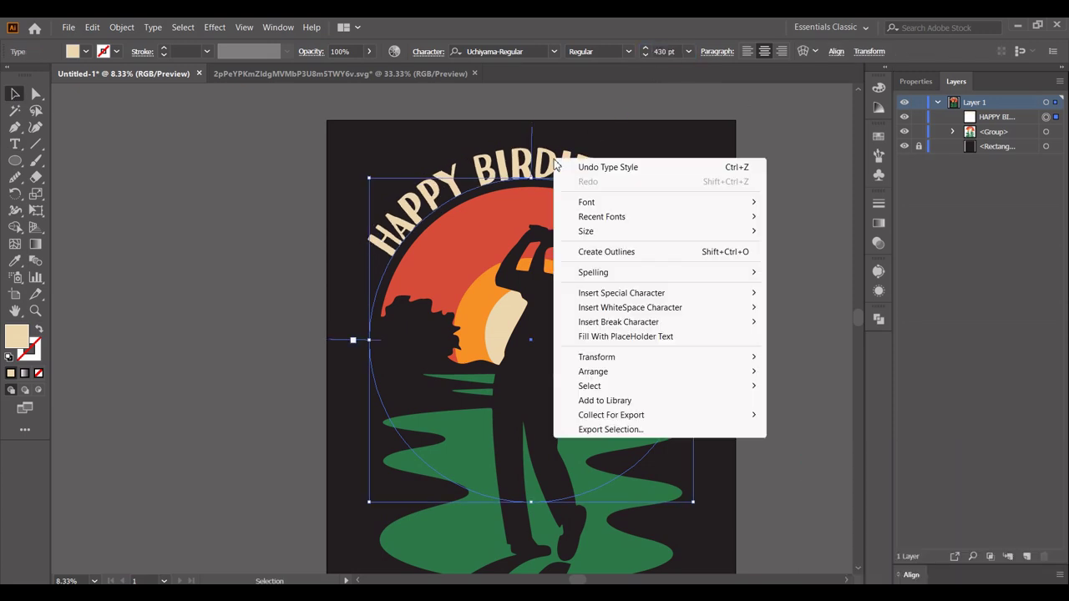
pyautogui.click(607, 252)
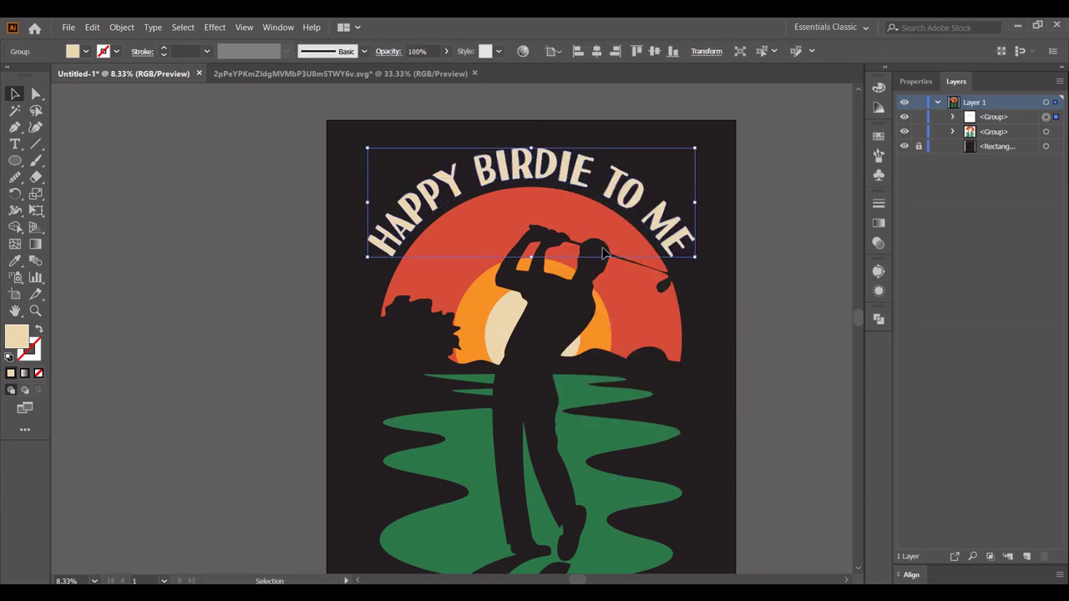
pyautogui.click(765, 263)
pyautogui.moveTo(763, 262); pyautogui.dragTo(744, 222)
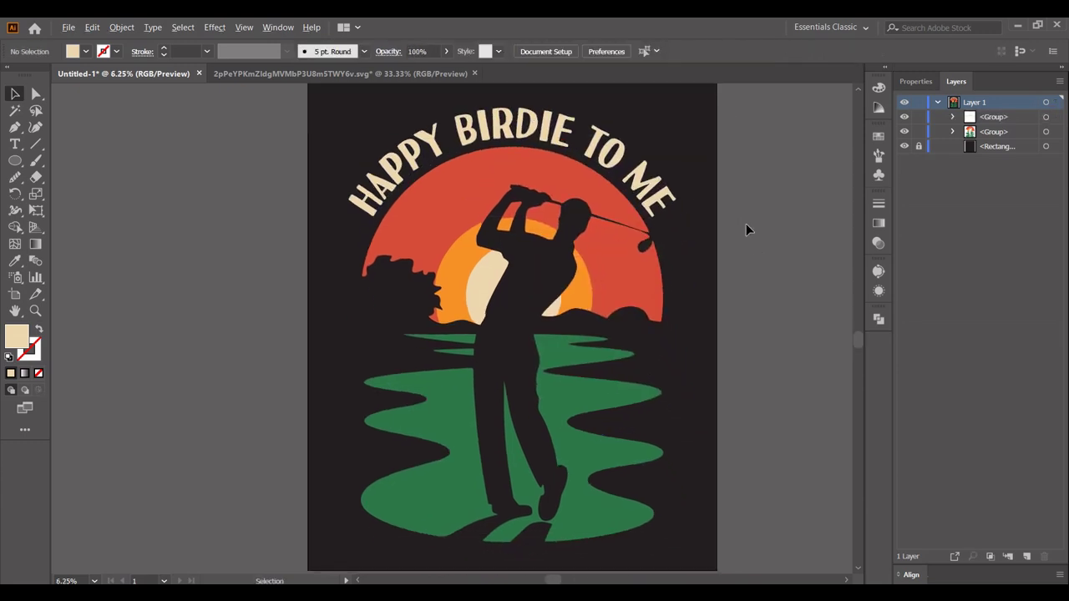
# Group the outlined text together with the golfer artwork
pyautogui.scroll(-1, 744, 223)
pyautogui.moveTo(722, 493); pyautogui.dragTo(407, 137)
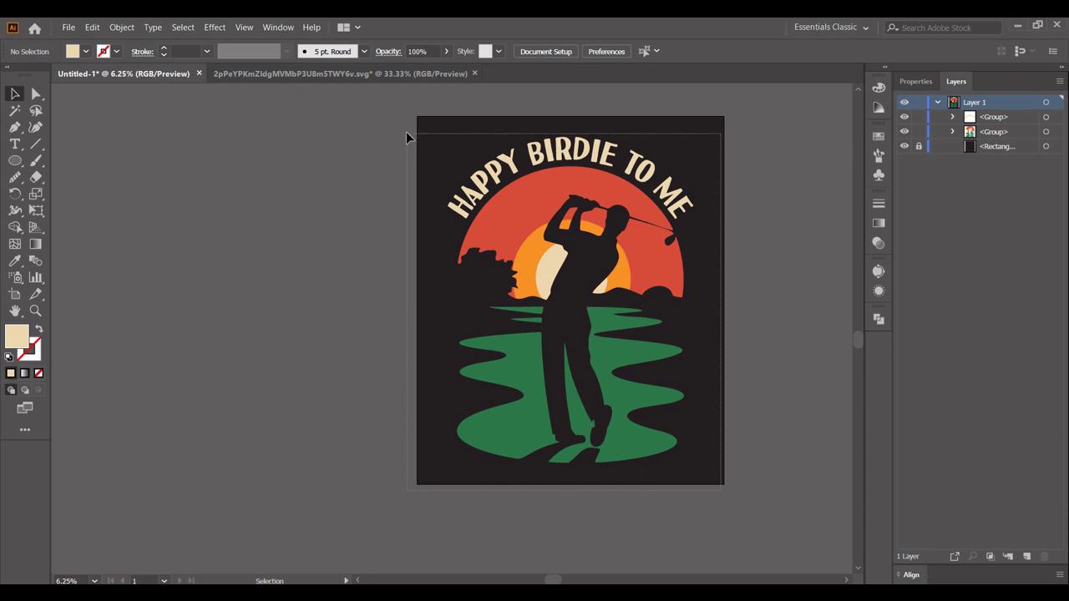
pyautogui.rightClick(548, 192)
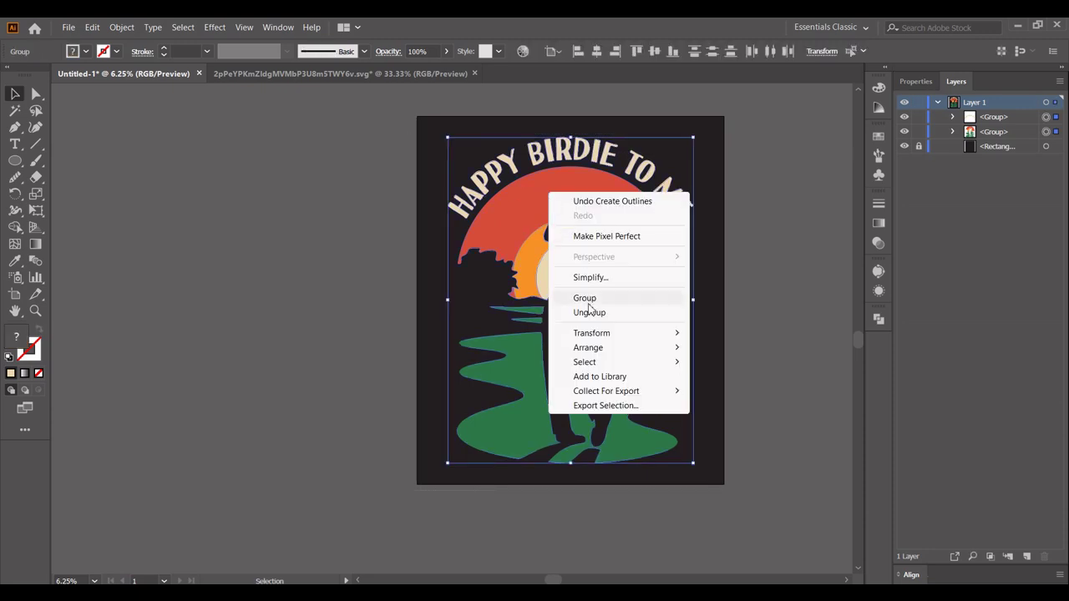
pyautogui.click(591, 299)
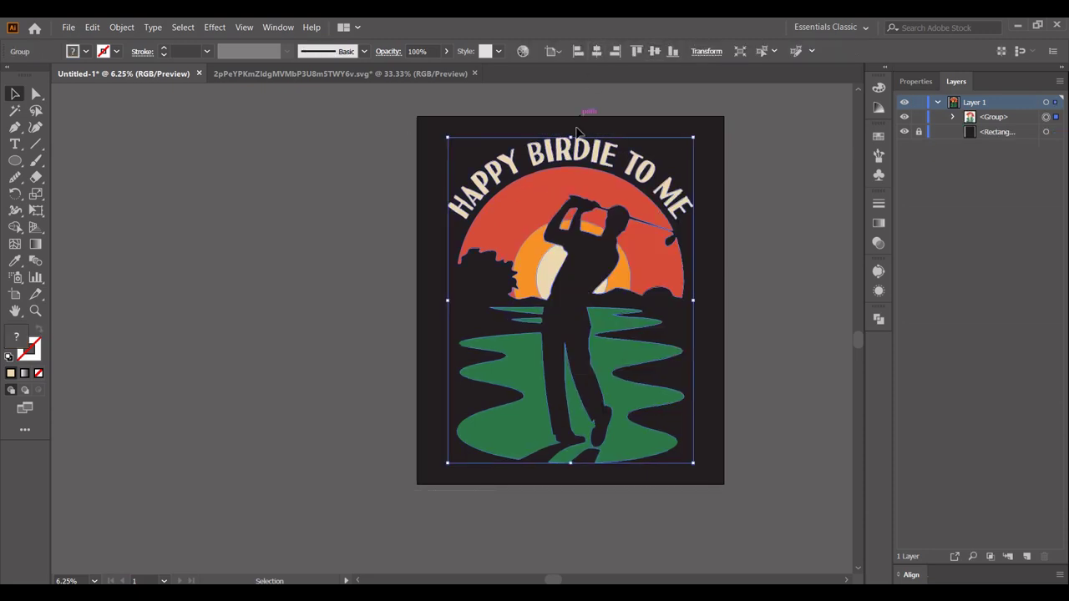
# Scale the combined design group up slightly from its center to fill more of the artboard, then deselect it
pyautogui.moveTo(570, 137); pyautogui.dragTo(571, 130)
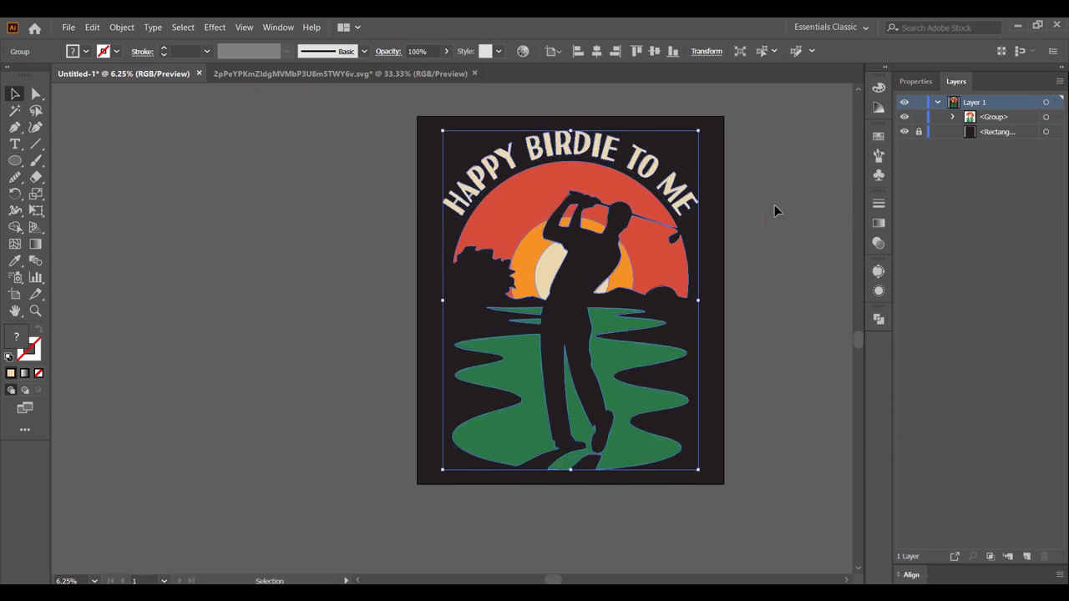
pyautogui.click(775, 210)
pyautogui.scroll(1, 775, 211)
pyautogui.moveTo(776, 210); pyautogui.dragTo(742, 188)
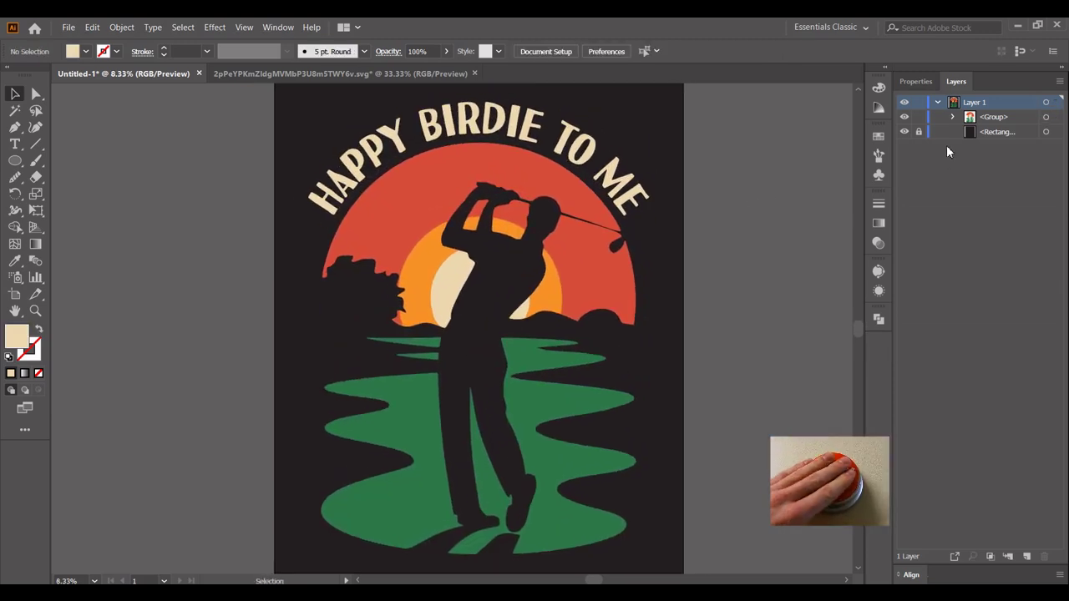
# Hide the black background rectangle and export the design with Save for Web (Legacy)
pyautogui.click(903, 131)
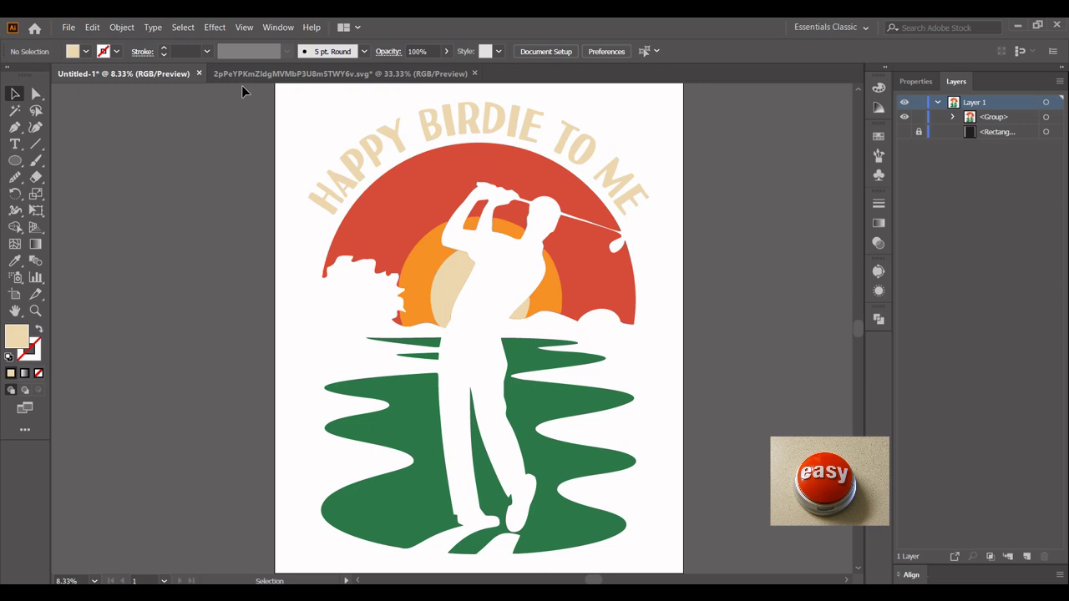
pyautogui.click(69, 28)
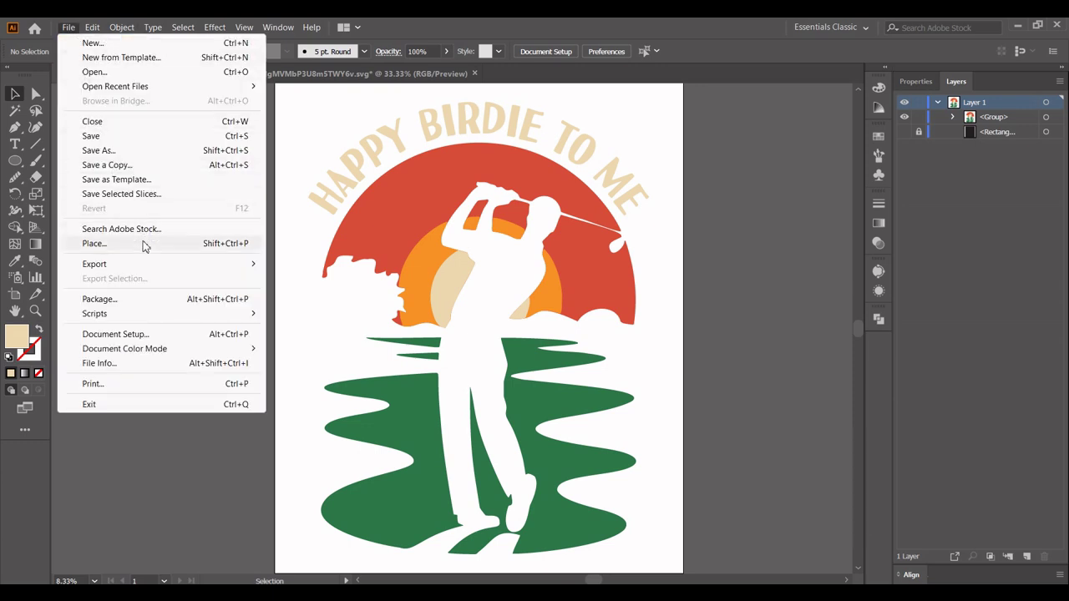
pyautogui.moveTo(145, 266)
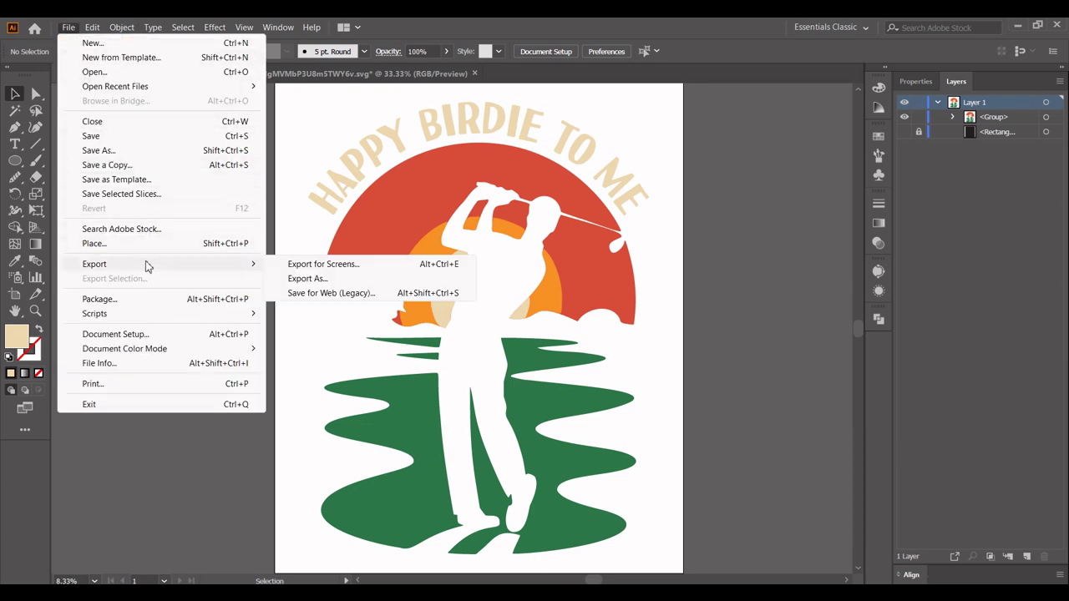
pyautogui.click(351, 293)
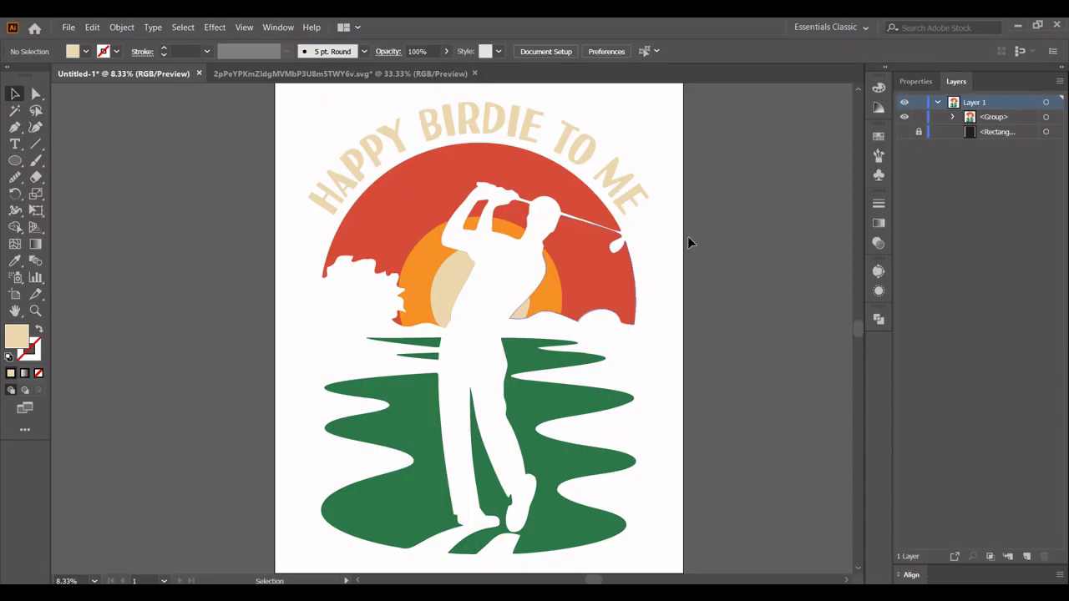
# Show the locked black background rectangle again behind the golfer design
pyautogui.click(904, 132)
pyautogui.scroll(-1, 774, 228)
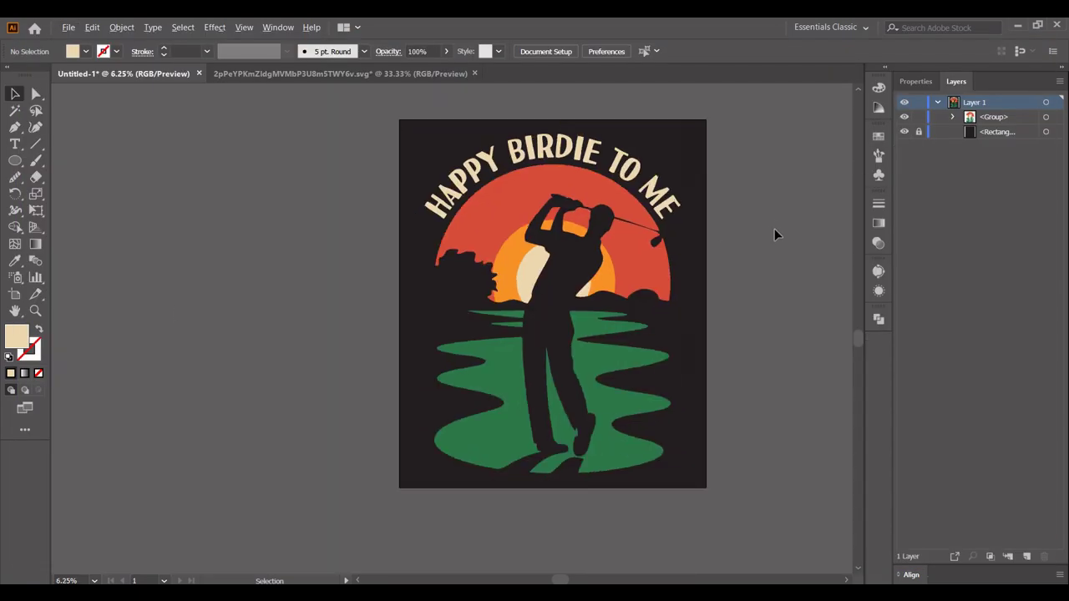
pyautogui.moveTo(774, 228); pyautogui.dragTo(735, 231)
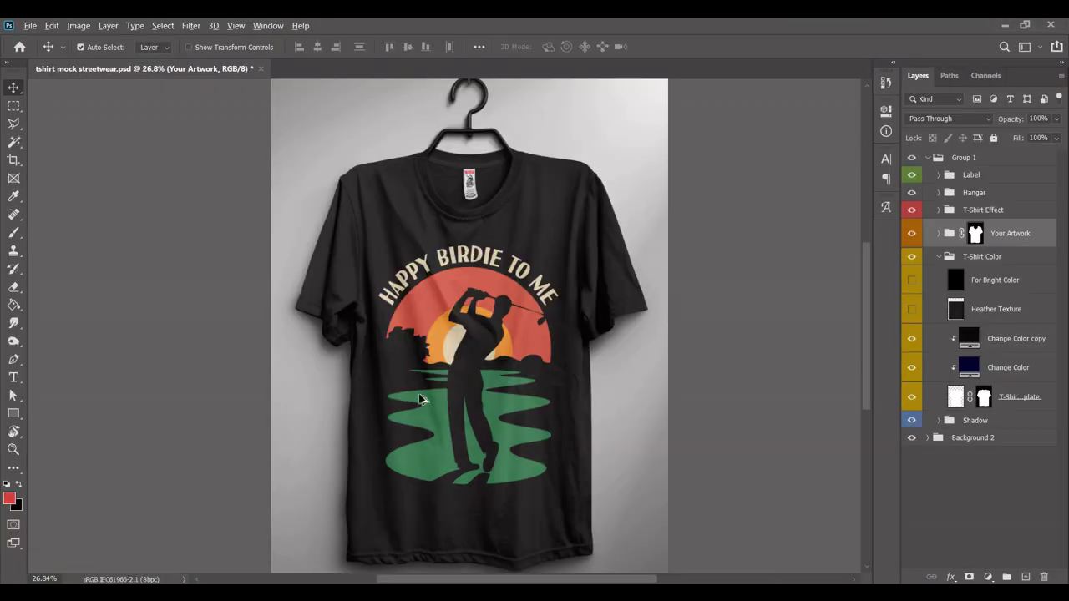
# Switch to the Photoshop T-shirt mockup and examine the artwork, hiding the Change Color copy layer to compare it on the navy shirt
pyautogui.scroll(2, 420, 399)
pyautogui.scroll(-2, 651, 317)
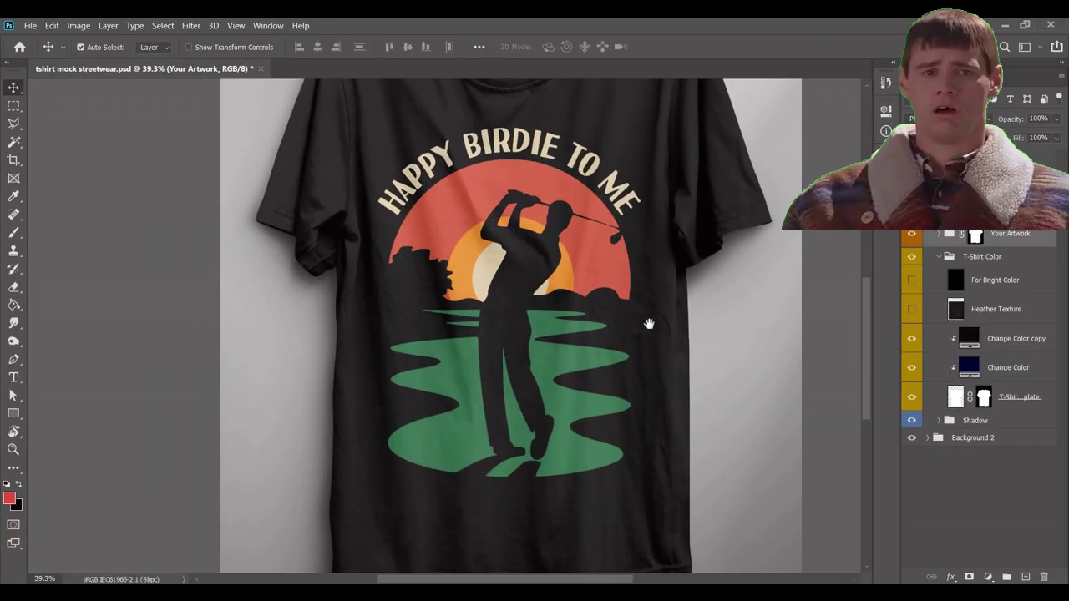
pyautogui.moveTo(648, 323); pyautogui.dragTo(620, 361)
pyautogui.click(911, 338)
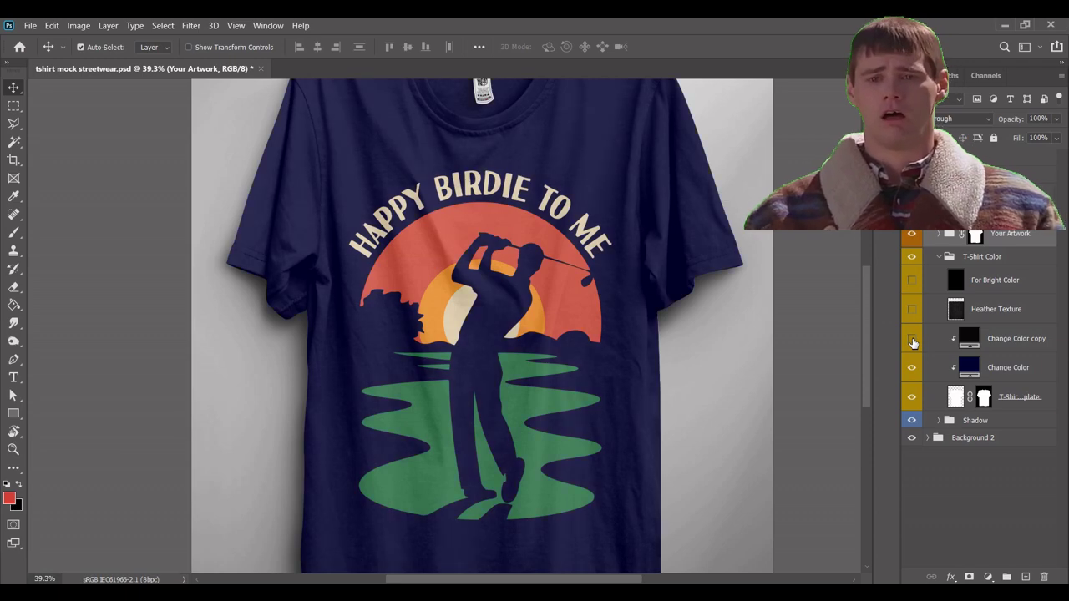
pyautogui.scroll(-2, 761, 365)
pyautogui.moveTo(746, 405); pyautogui.dragTo(714, 455)
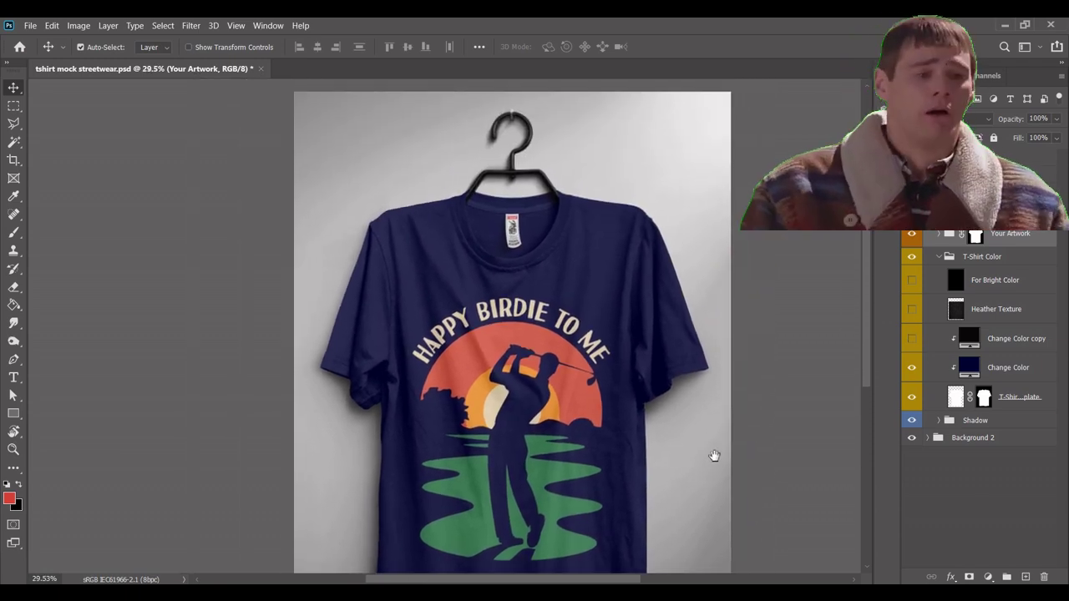
pyautogui.scroll(3, 710, 342)
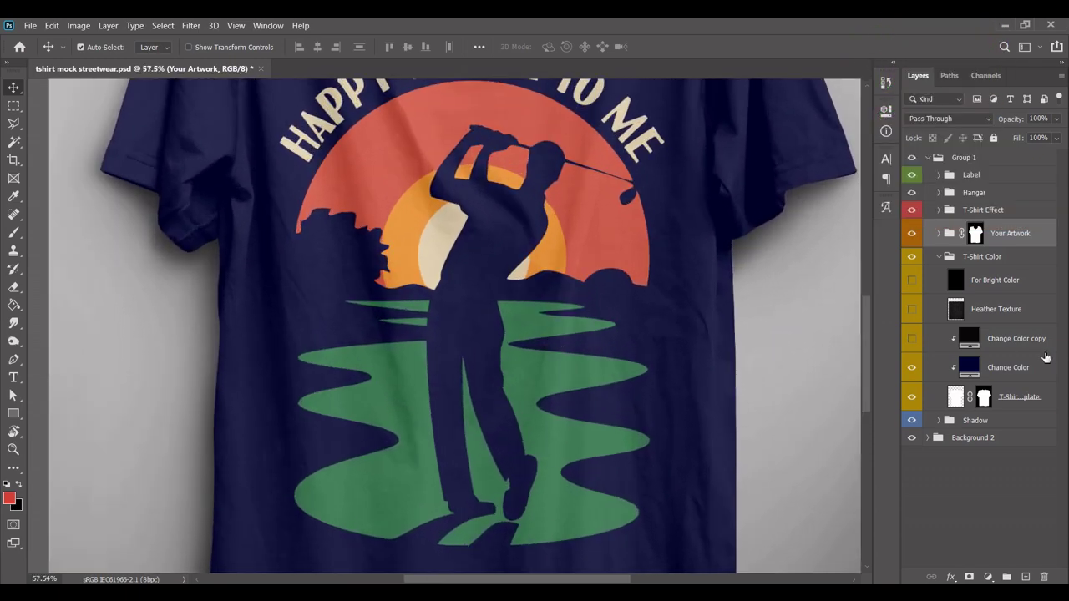
pyautogui.moveTo(771, 315); pyautogui.dragTo(780, 357)
pyautogui.scroll(-2, 767, 322)
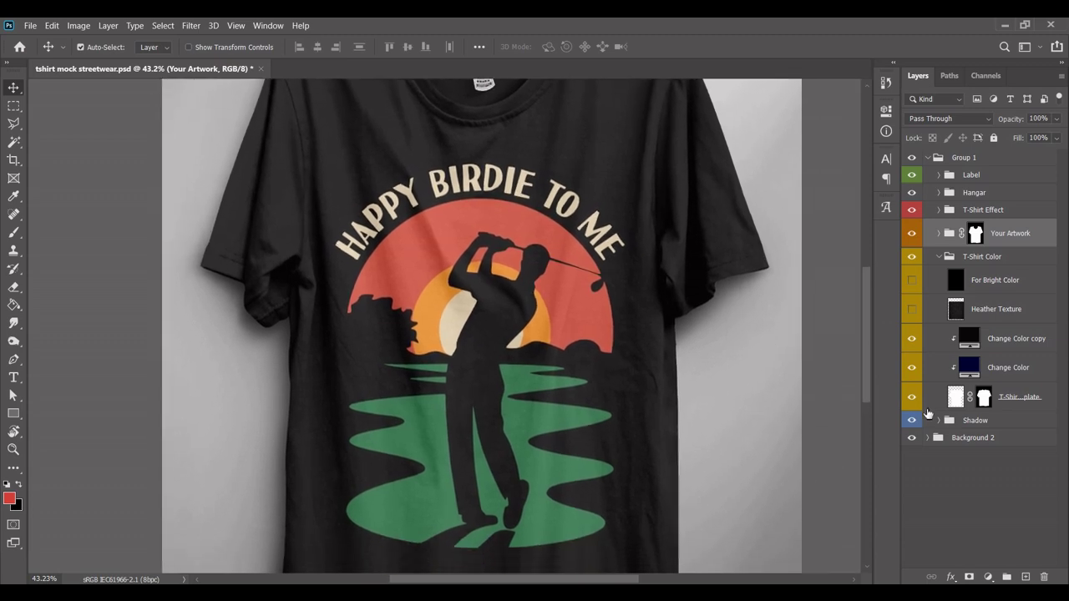